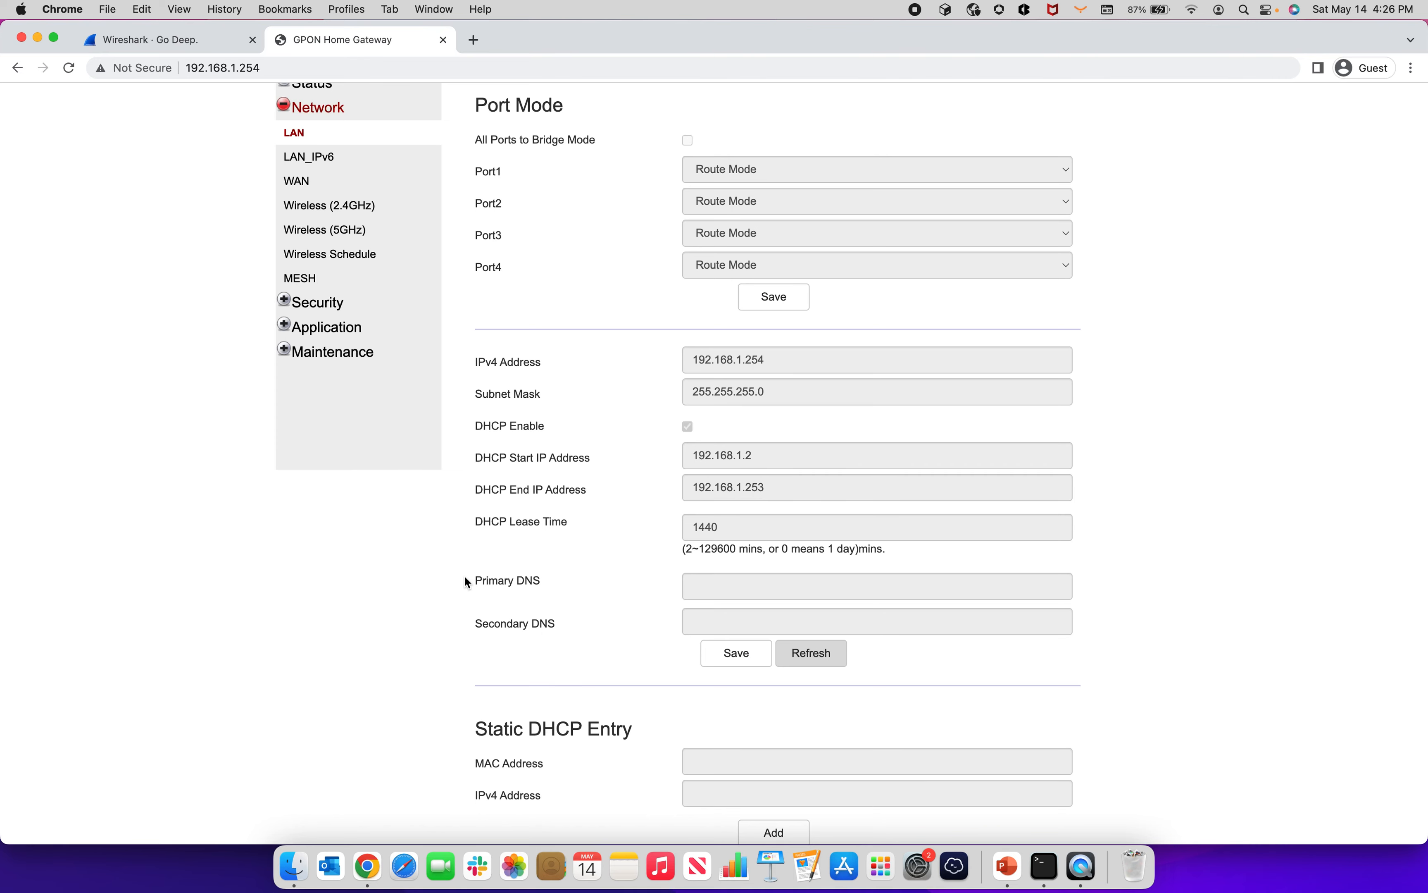
Step: Open the gateway's Home Networking status and check this computer's hardware and IPv4 addresses in the Local Devices table
scroll(324, 307, "up", 4)
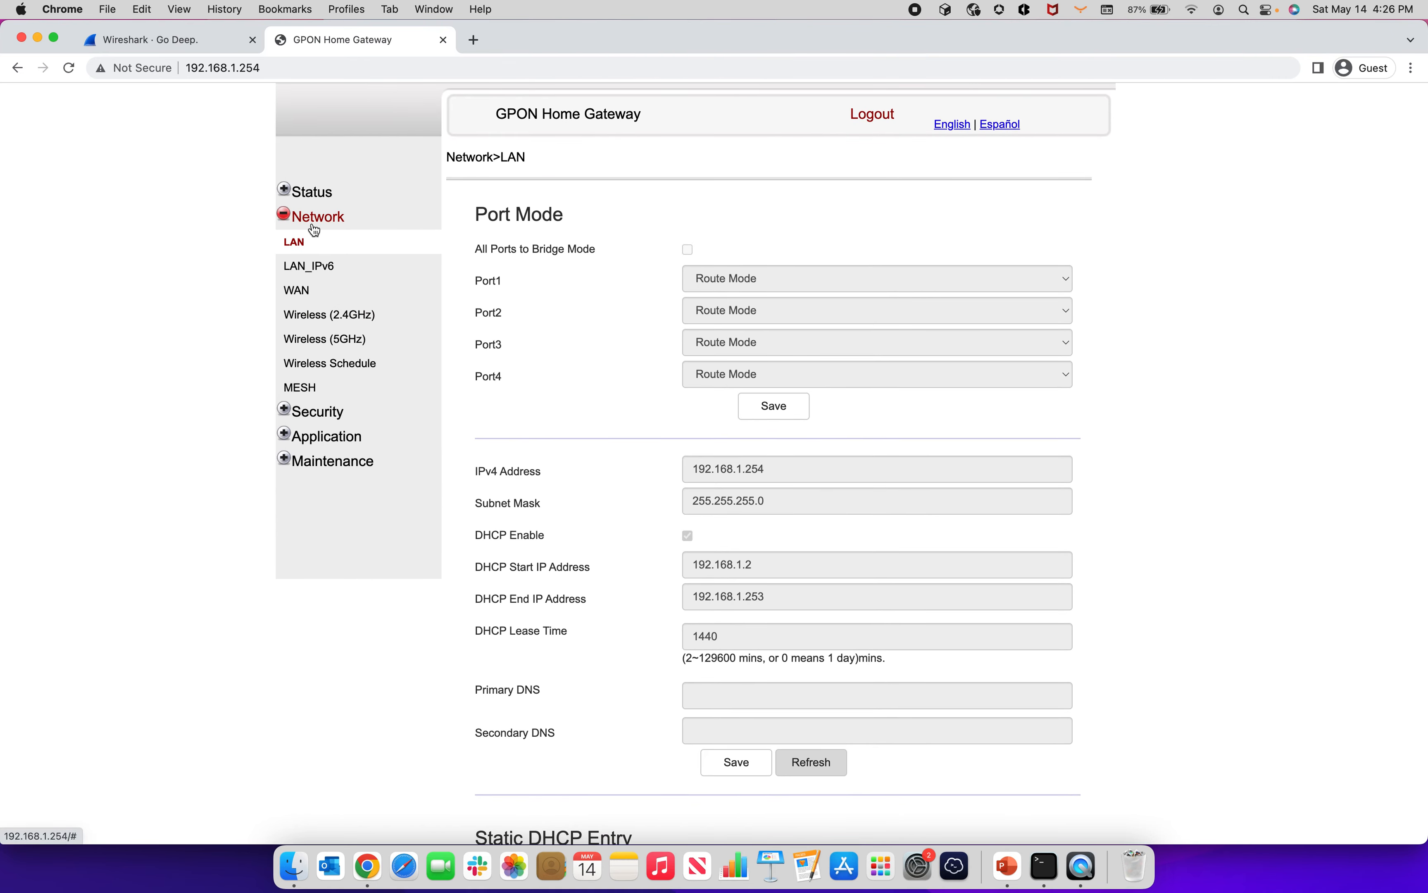
left_click(288, 192)
left_click(328, 338)
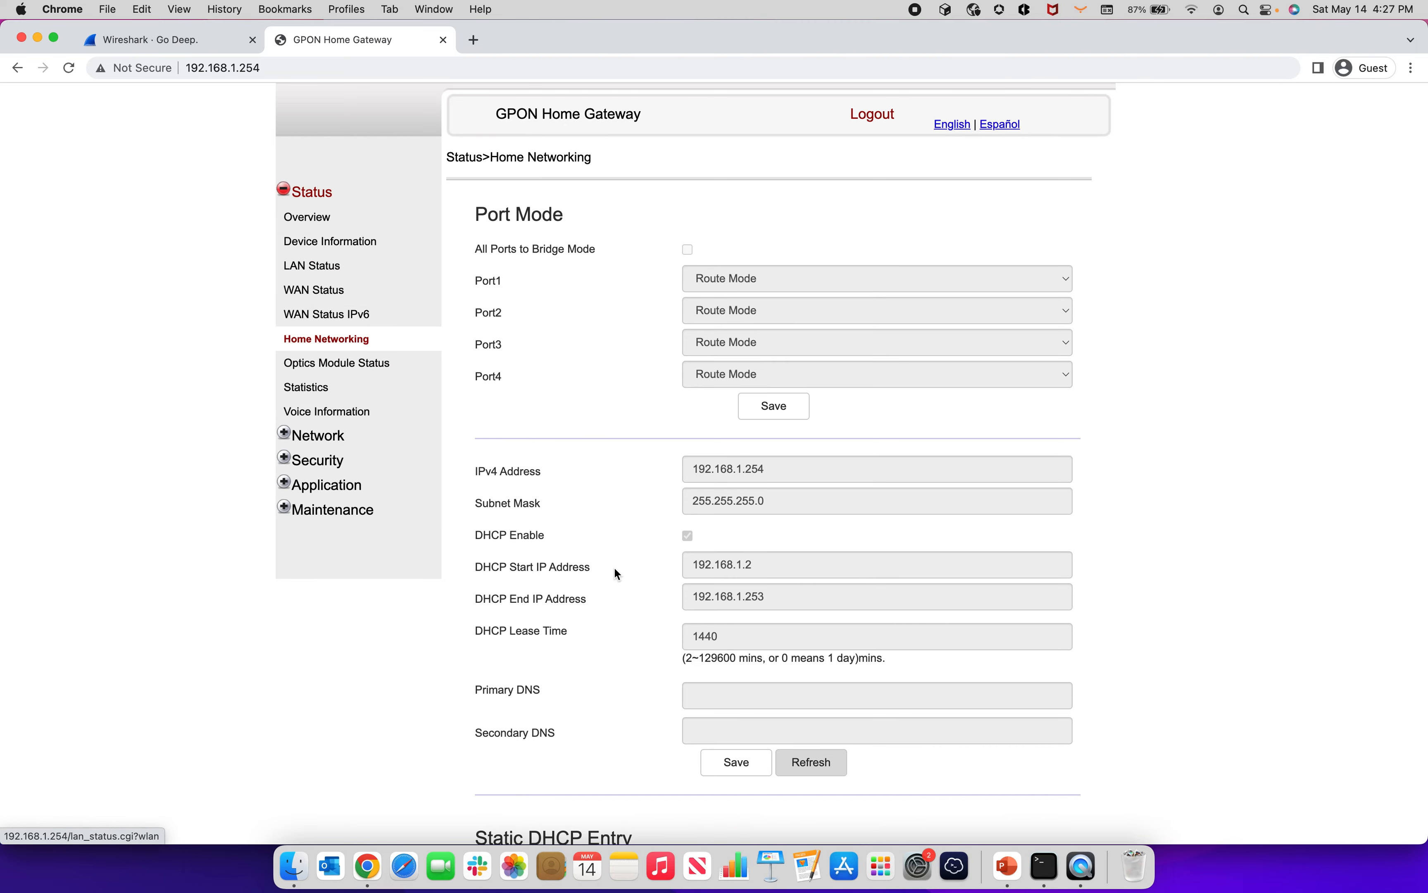
scroll(636, 591, "down", 2)
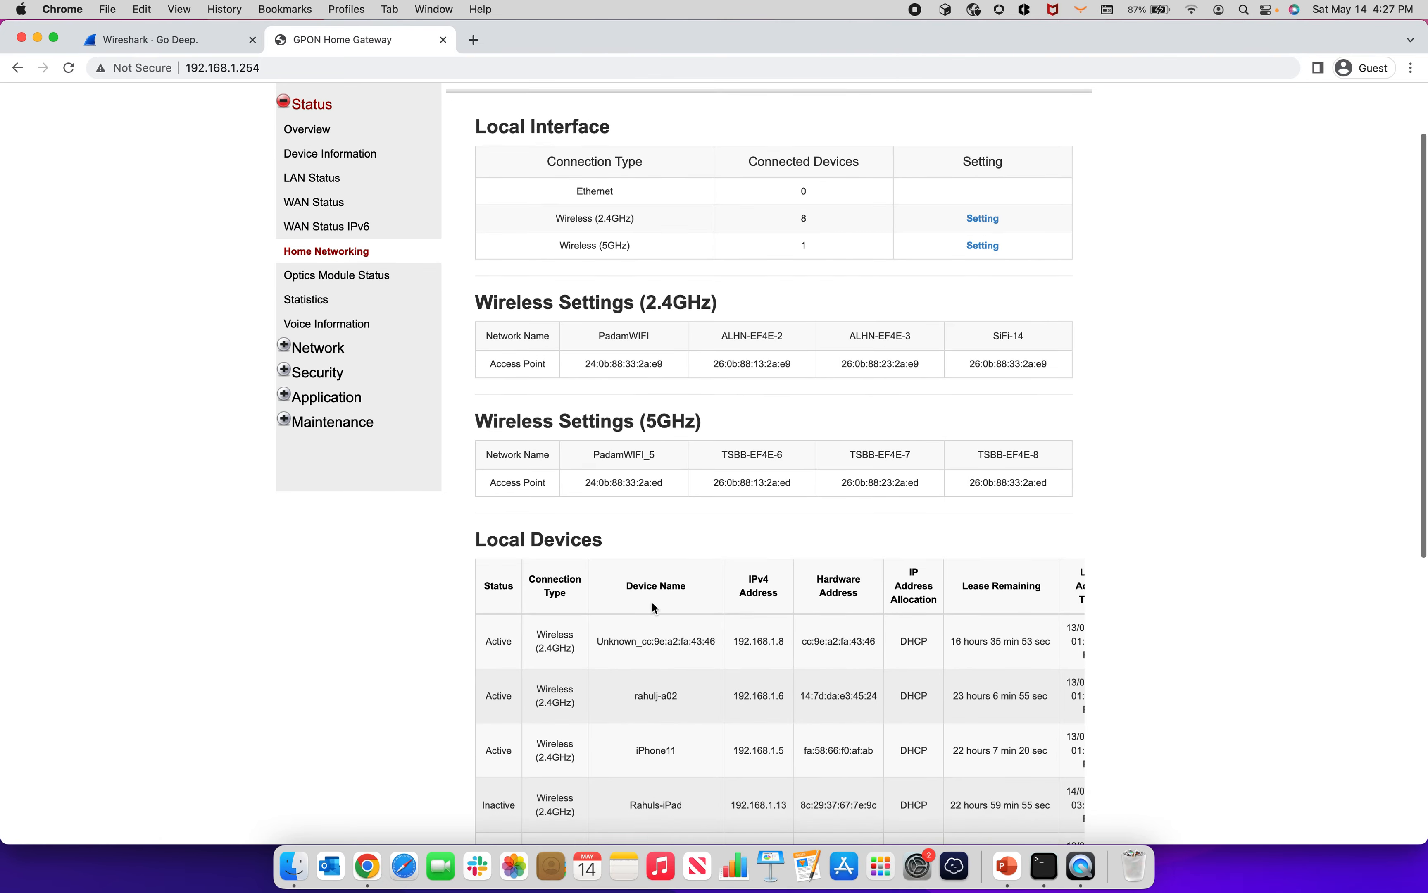
scroll(746, 639, "right", 3)
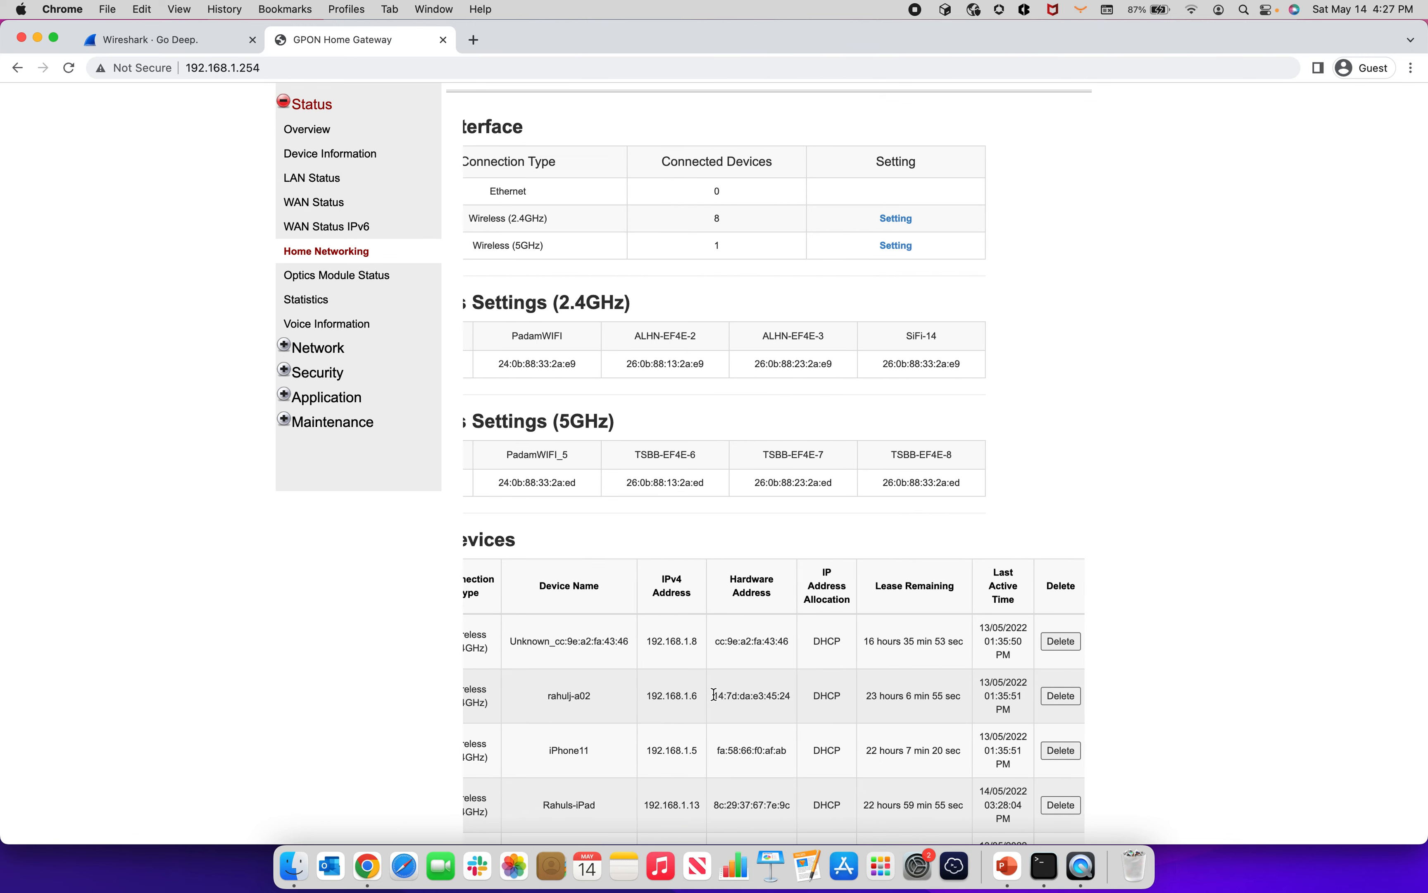
left_click_drag(713, 698, 791, 698)
double_click(678, 694)
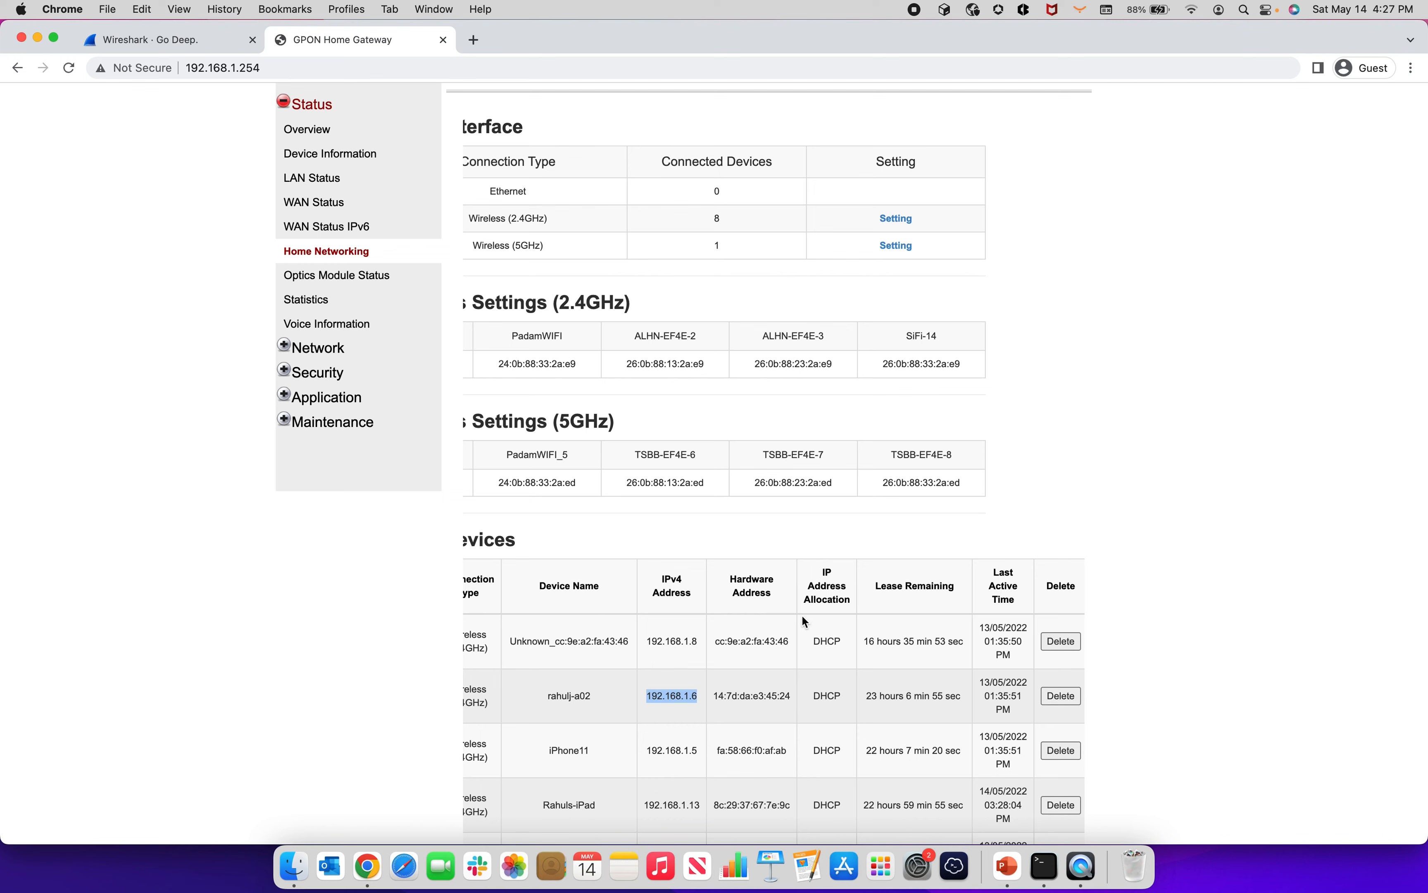
Step: Switch to Terminal and run ifconfig en0 to check the computer's IPv4 address
left_click(1050, 880)
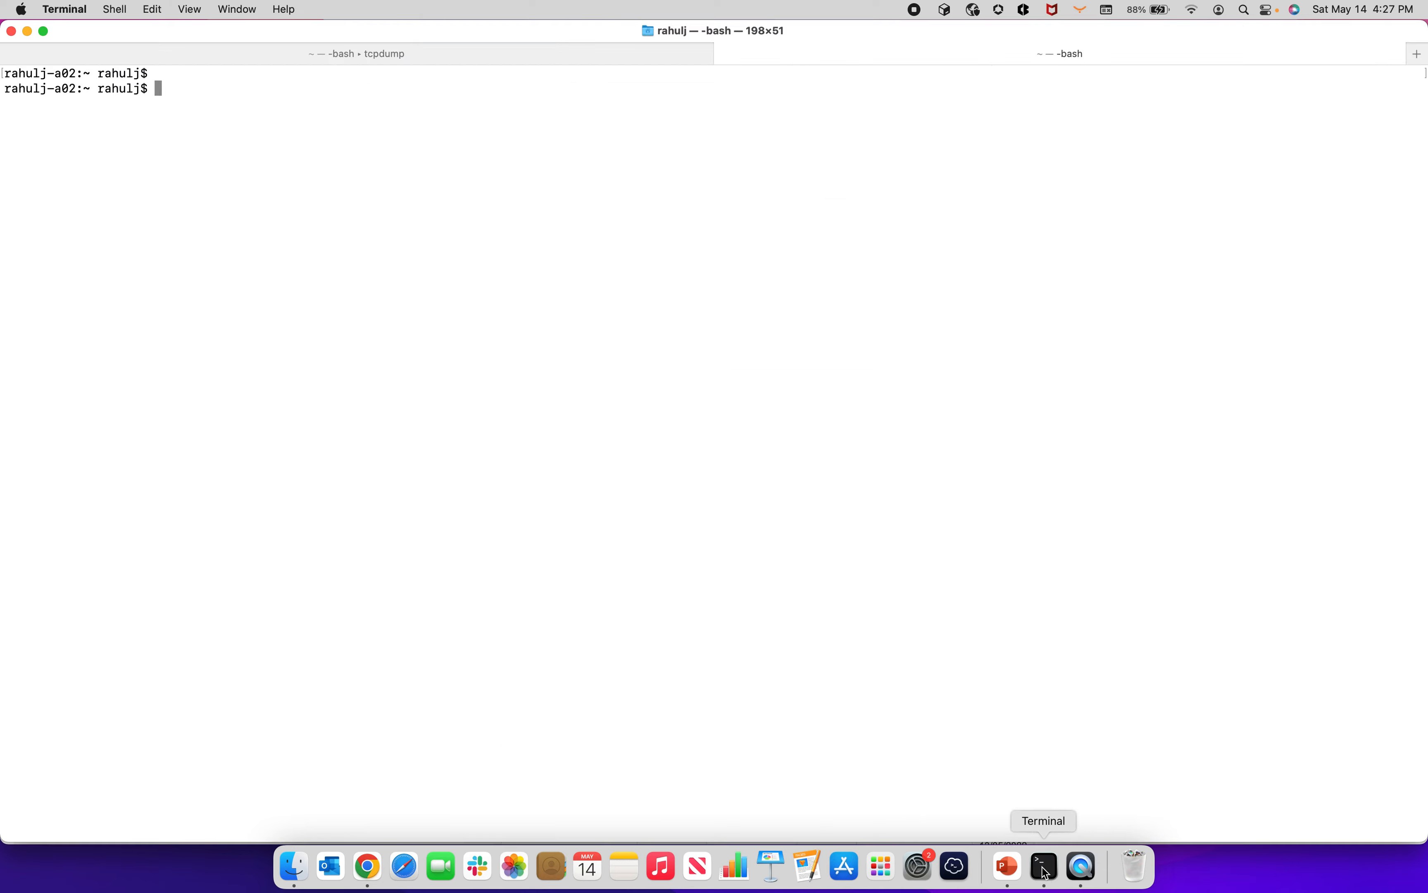
key("Return")
key("Return")
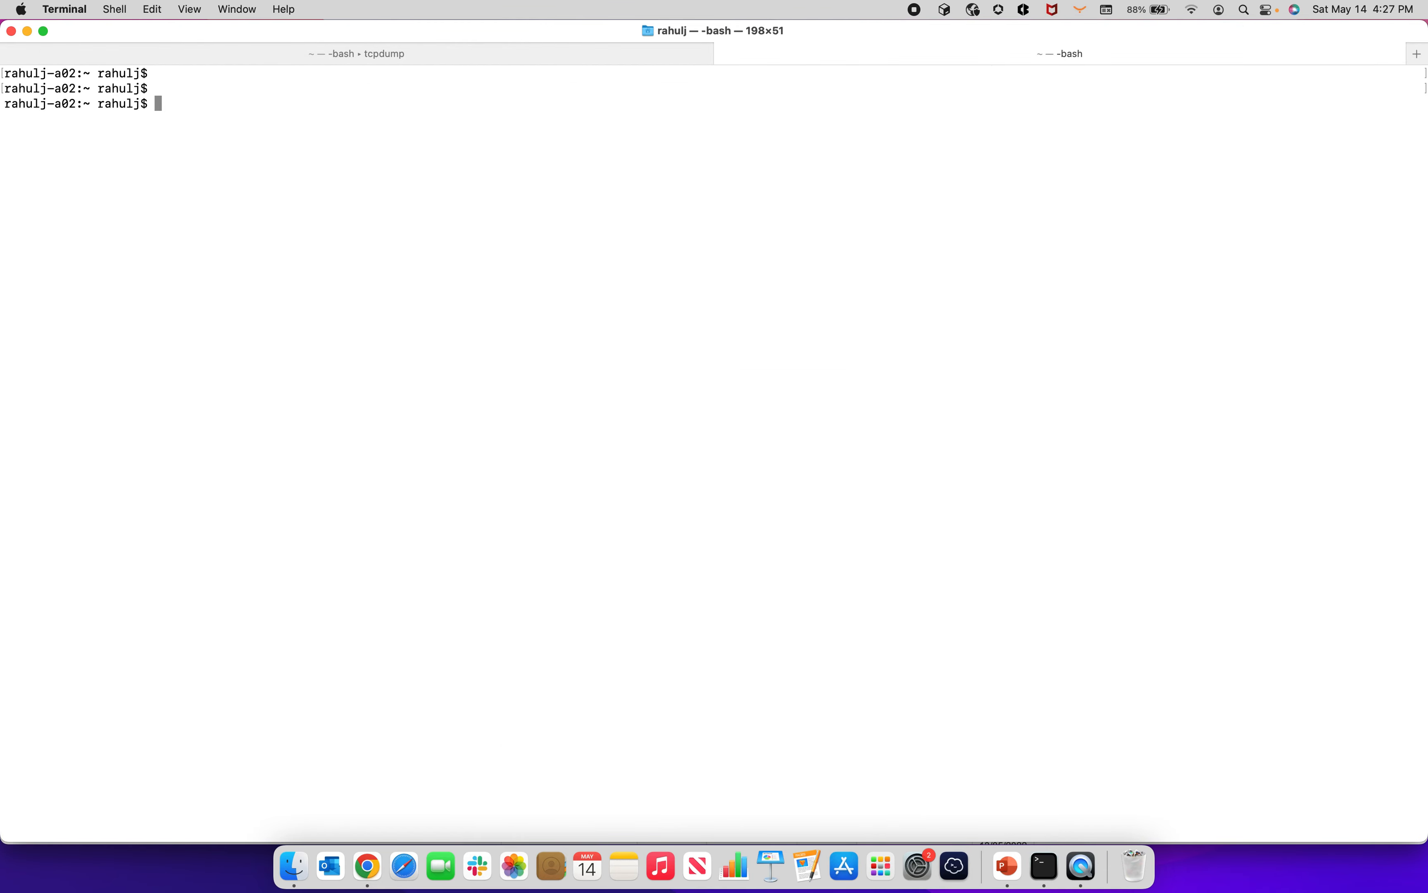
key("ctrl+r")
type("if")
key("Return")
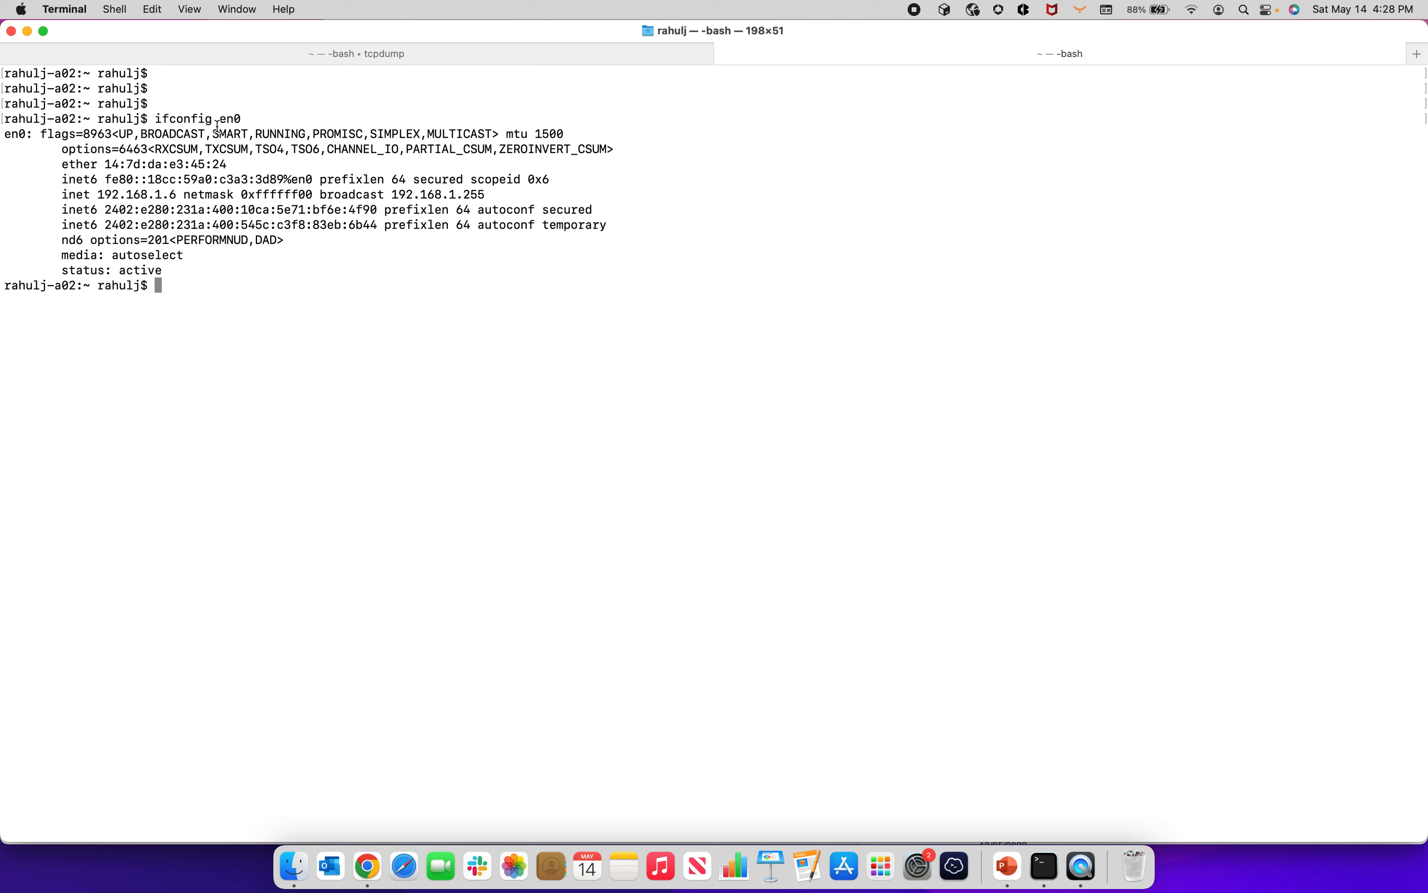
double_click(130, 196)
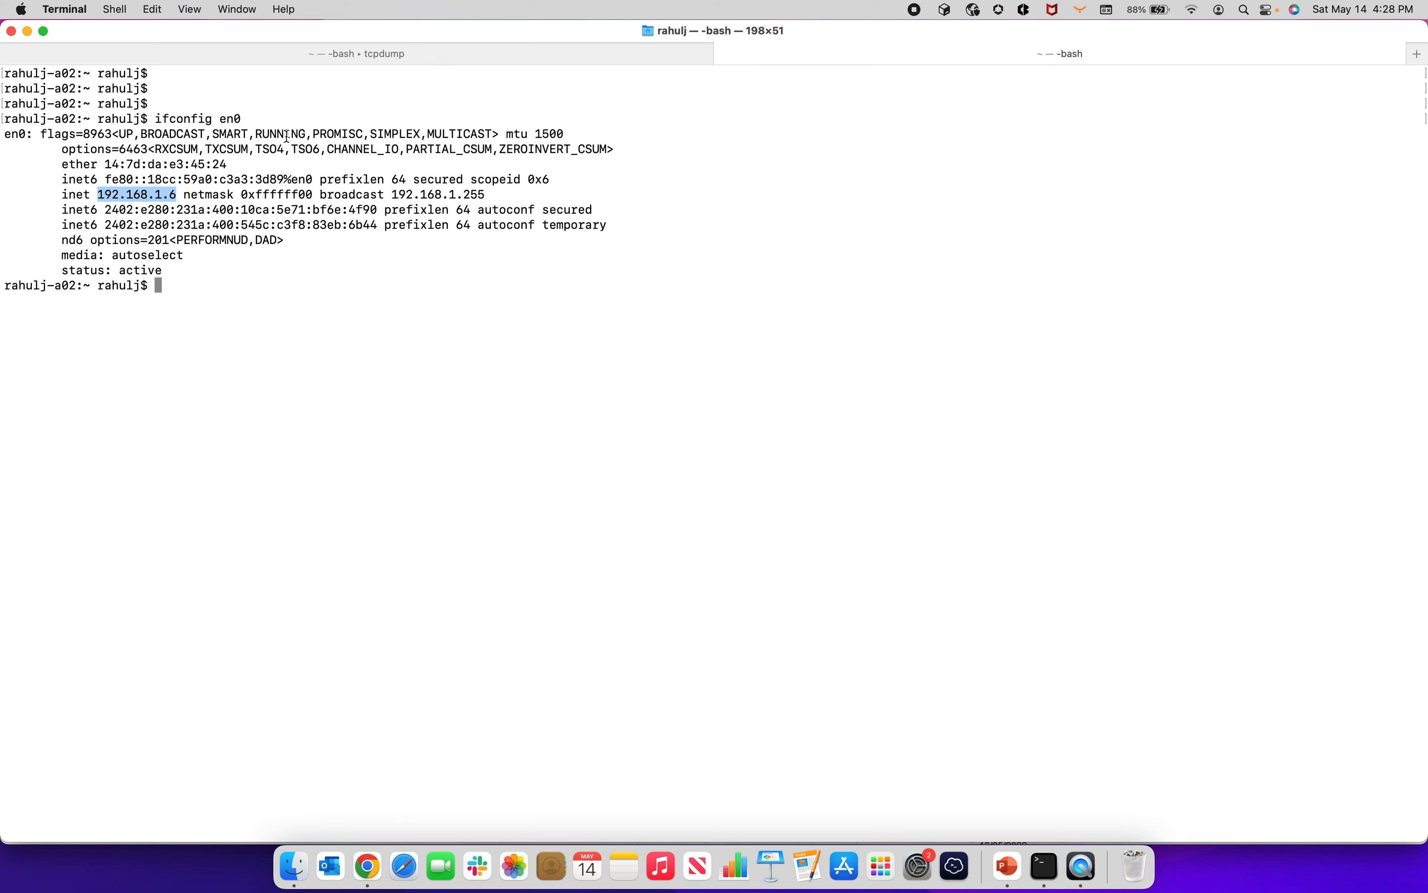
type("clear")
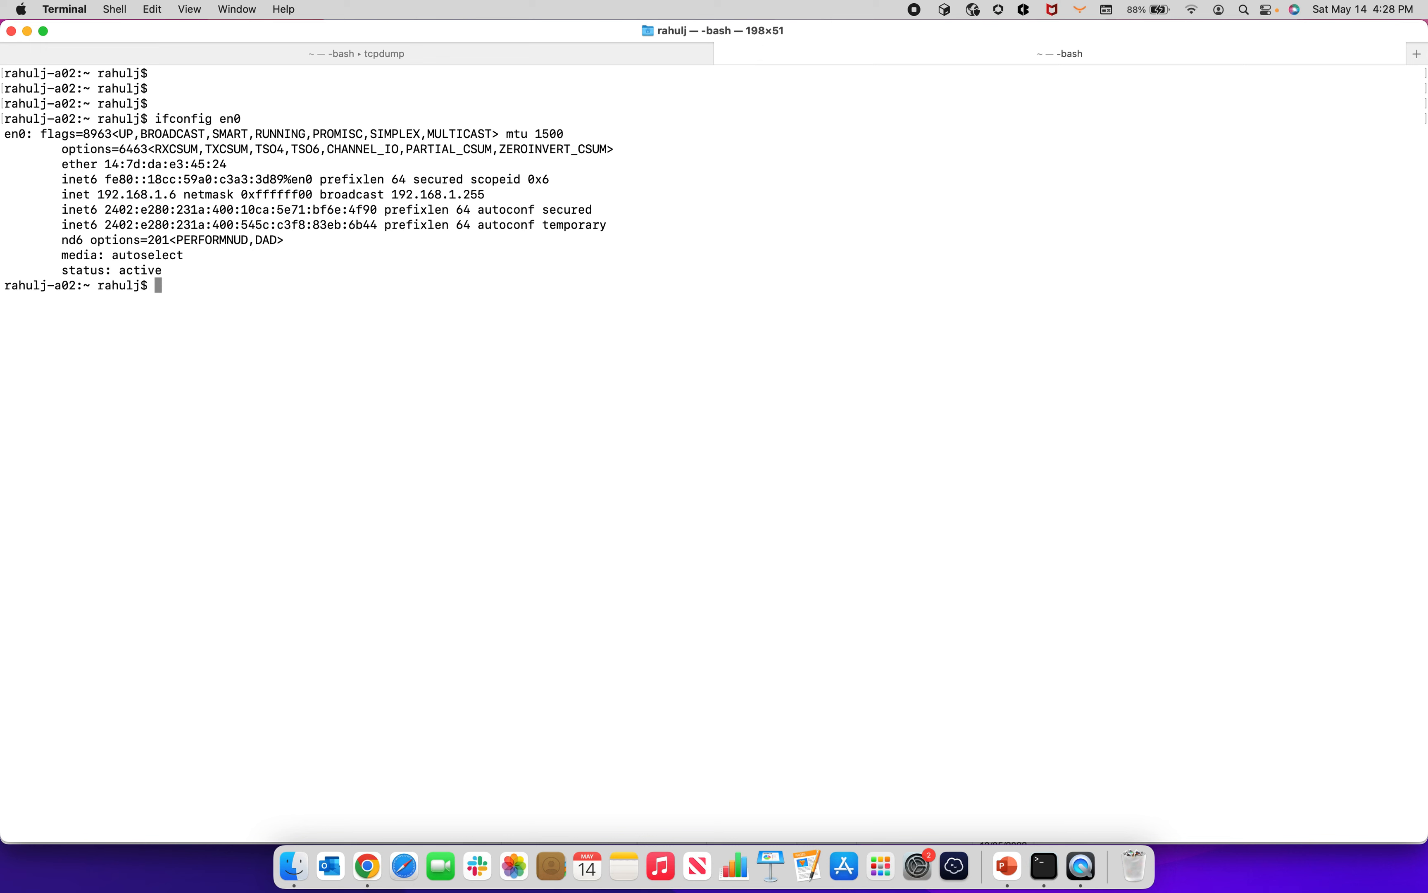
Step: Start a packet capture in the first terminal session with sudo tcpdump -nei en0 -w interface.pcap, entering the account password
key("super+shift+bracketleft")
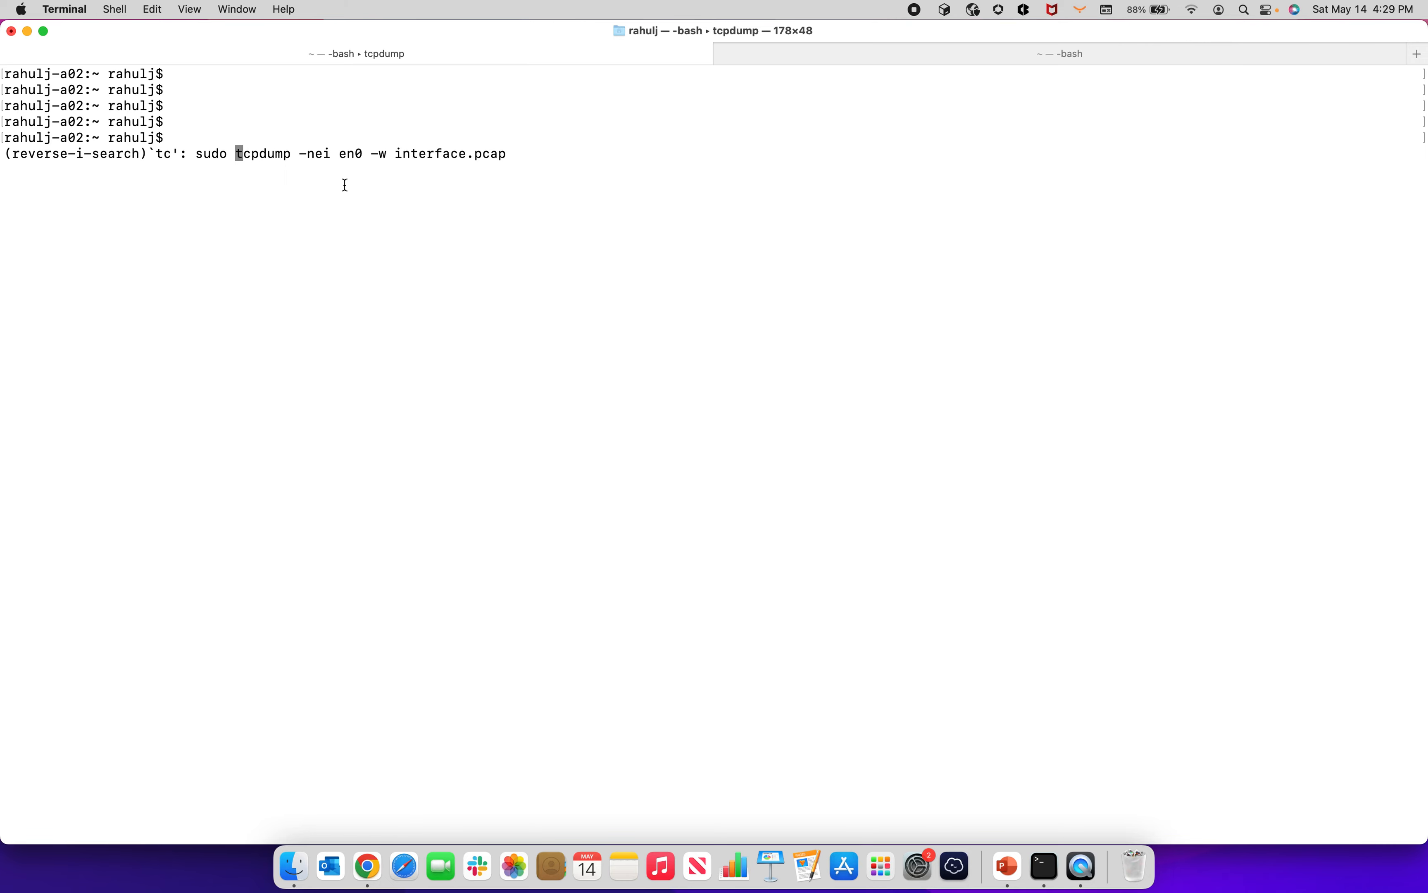
key("Right")
key("Right")
key("Right")
key("Right")
key("Right")
key("Right")
key("Right")
key("Right")
key("Right")
key("Right")
key("Right")
key("Right")
key("Right")
key("Right")
key("Right")
key("Right")
key("Right")
key("Right")
key("Right")
key("Right")
key("Right")
key("Right")
key("Right")
key("Right")
key("Right")
key("Right")
key("Right")
key("Right")
key("Right")
key("Right")
key("Right")
key("Right")
key("Right")
key("Right")
key("Return")
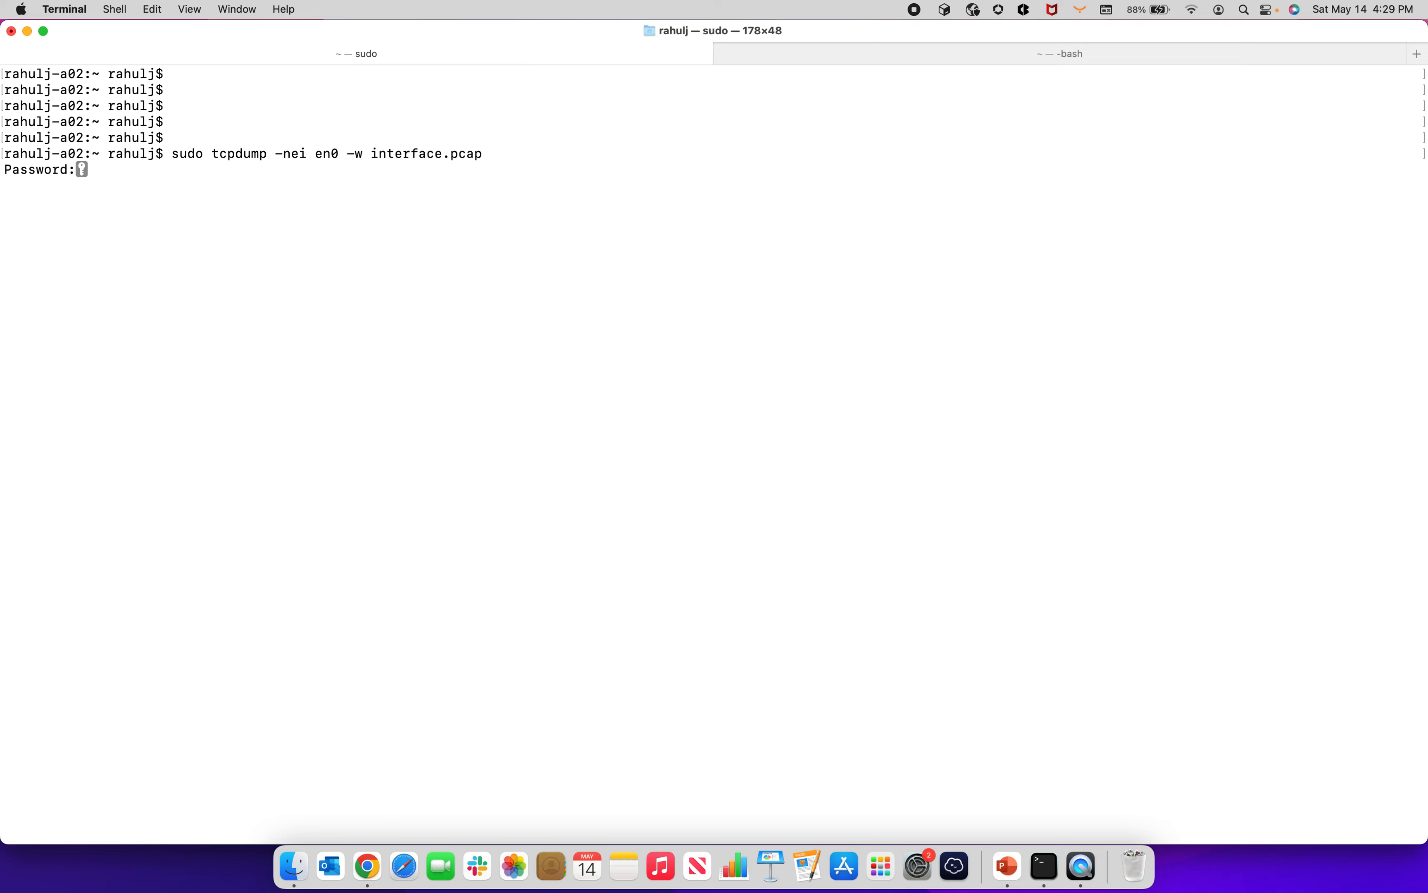
key("Return")
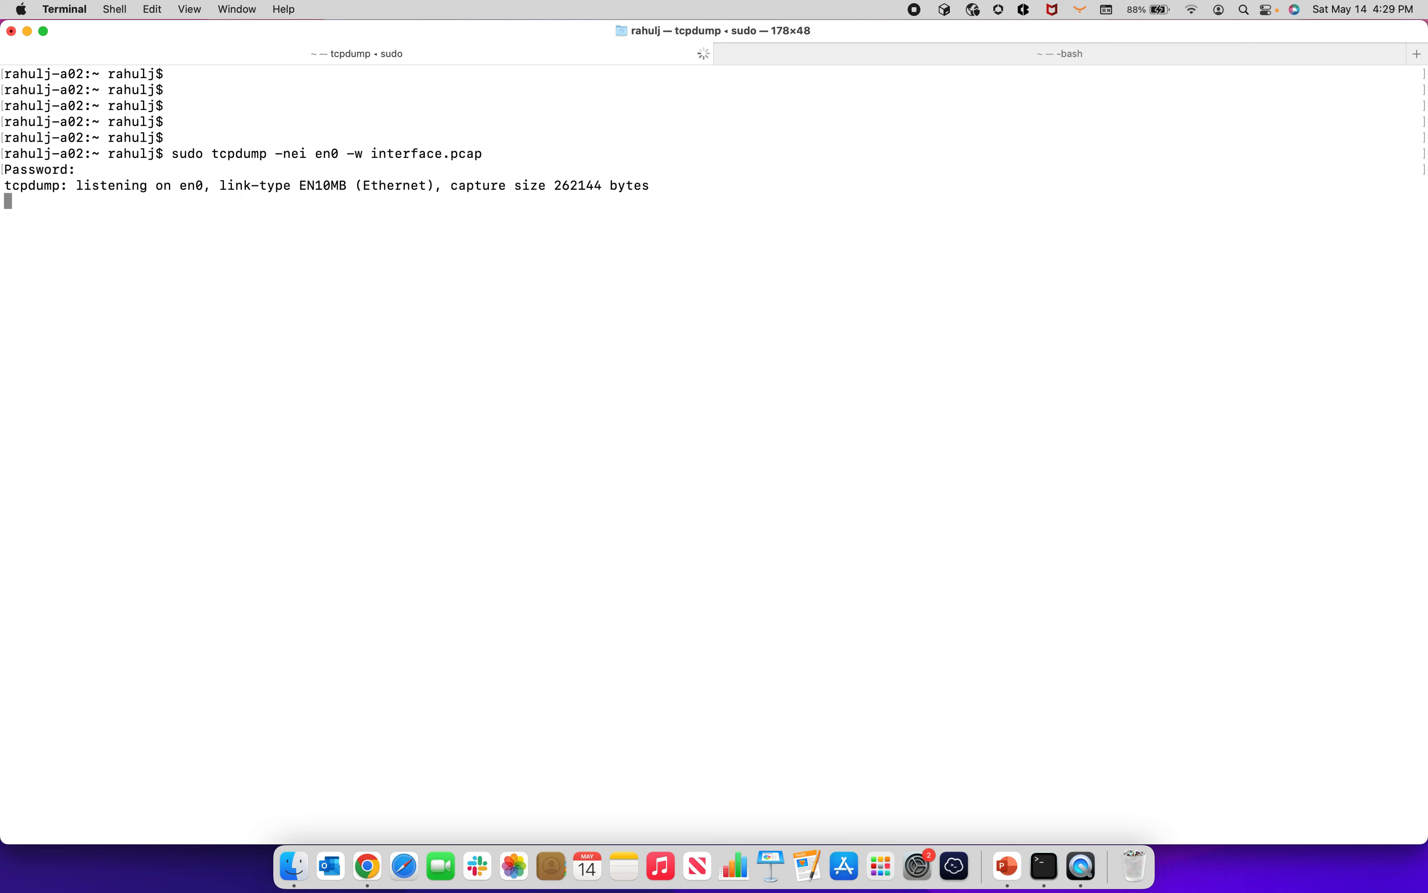
Step: Turn Wi-Fi off and rerun ifconfig en0 in the second terminal session to compare the interface's IP addressing
left_click(1192, 12)
left_click(1384, 37)
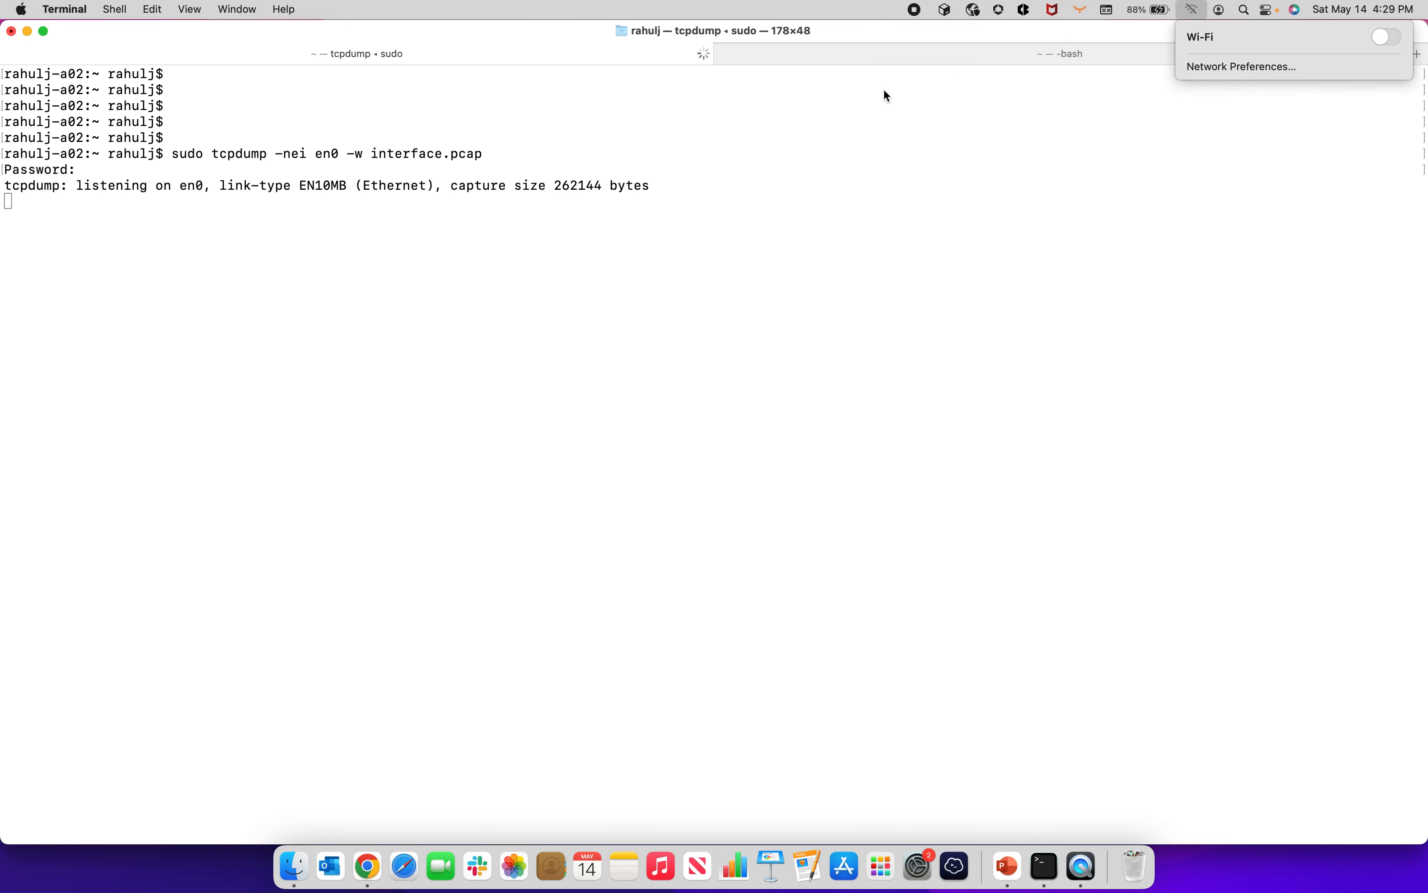
left_click(868, 62)
key("Return")
key("Return")
key("Return")
key("Return")
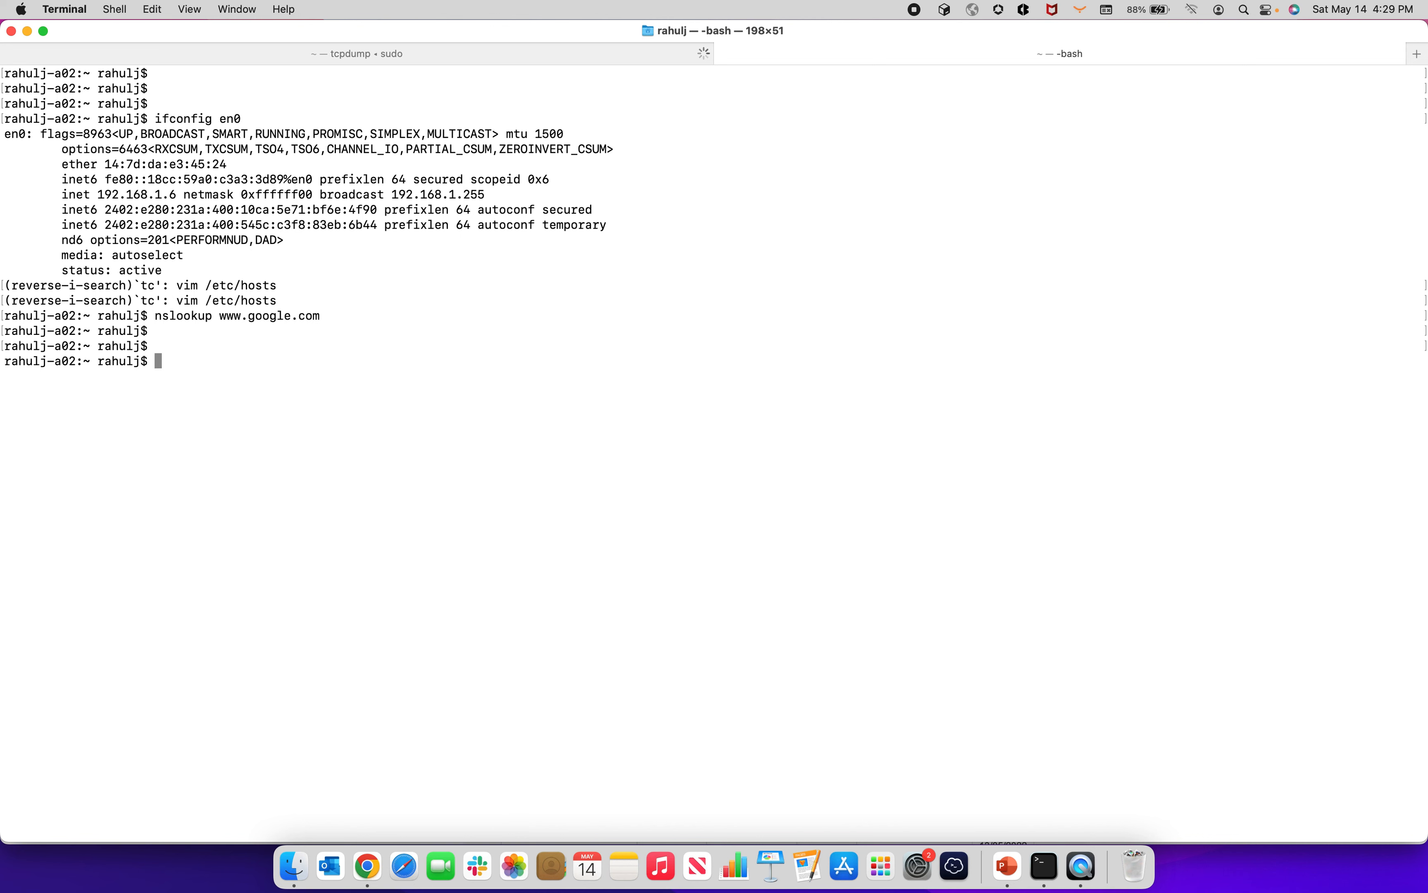
key("Up")
key("Up")
key("Return")
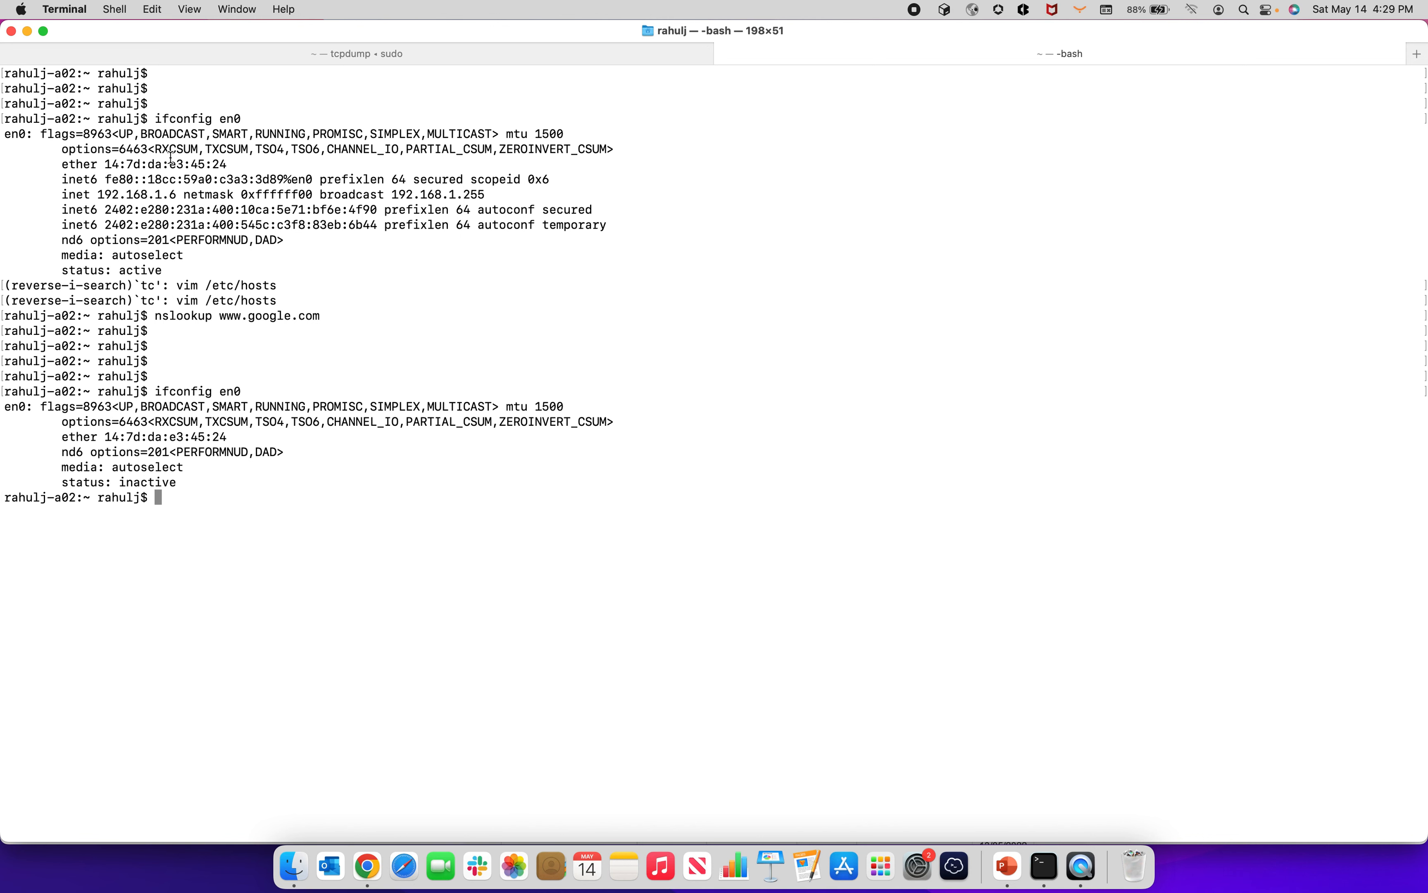
left_click_drag(96, 195, 183, 196)
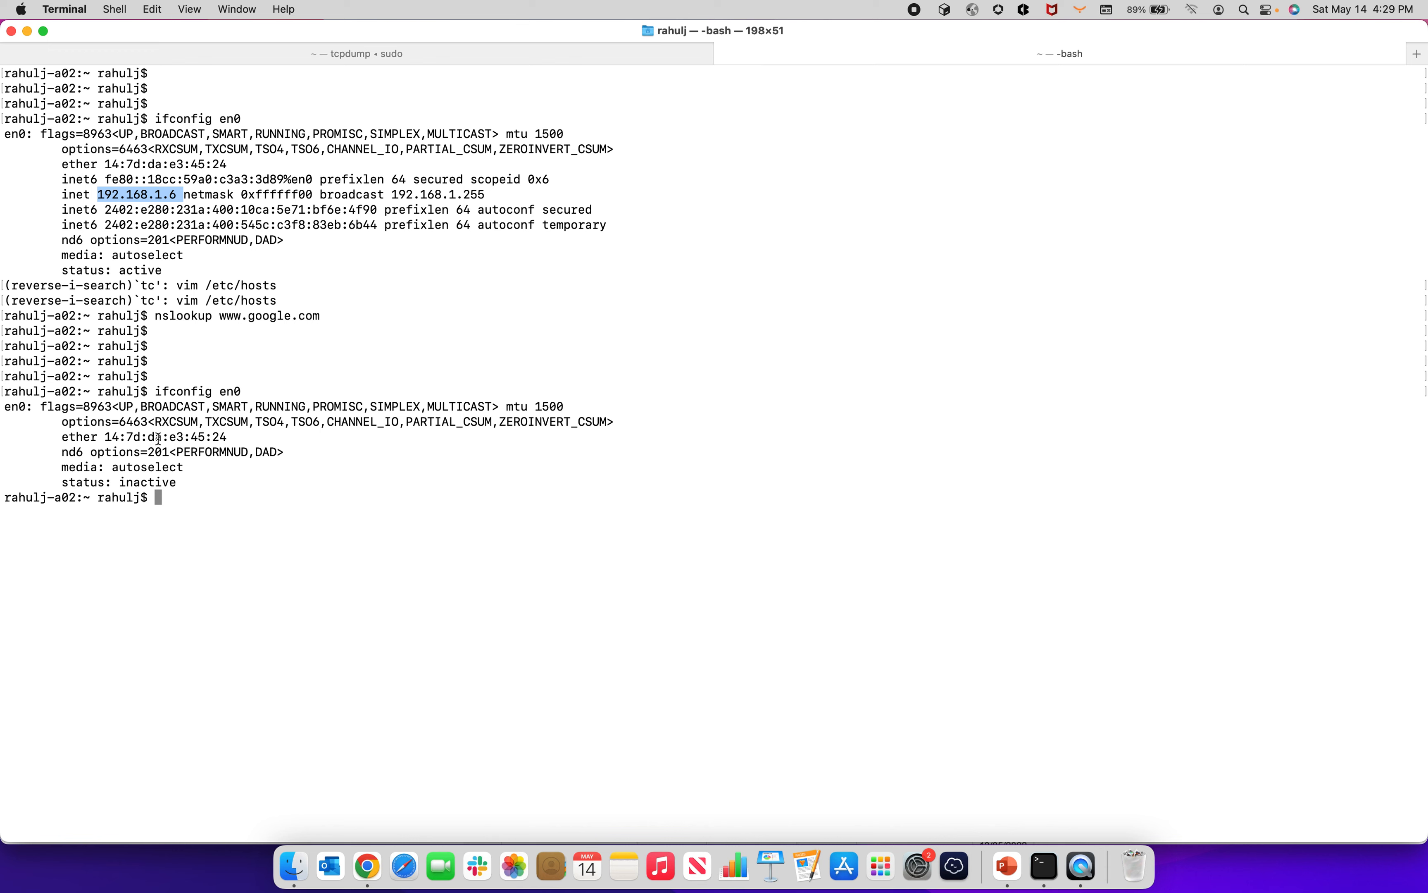
Step: Turn Wi-Fi back on and rerun ifconfig en0 to check the IPv4 address again
left_click(1192, 10)
left_click(1386, 40)
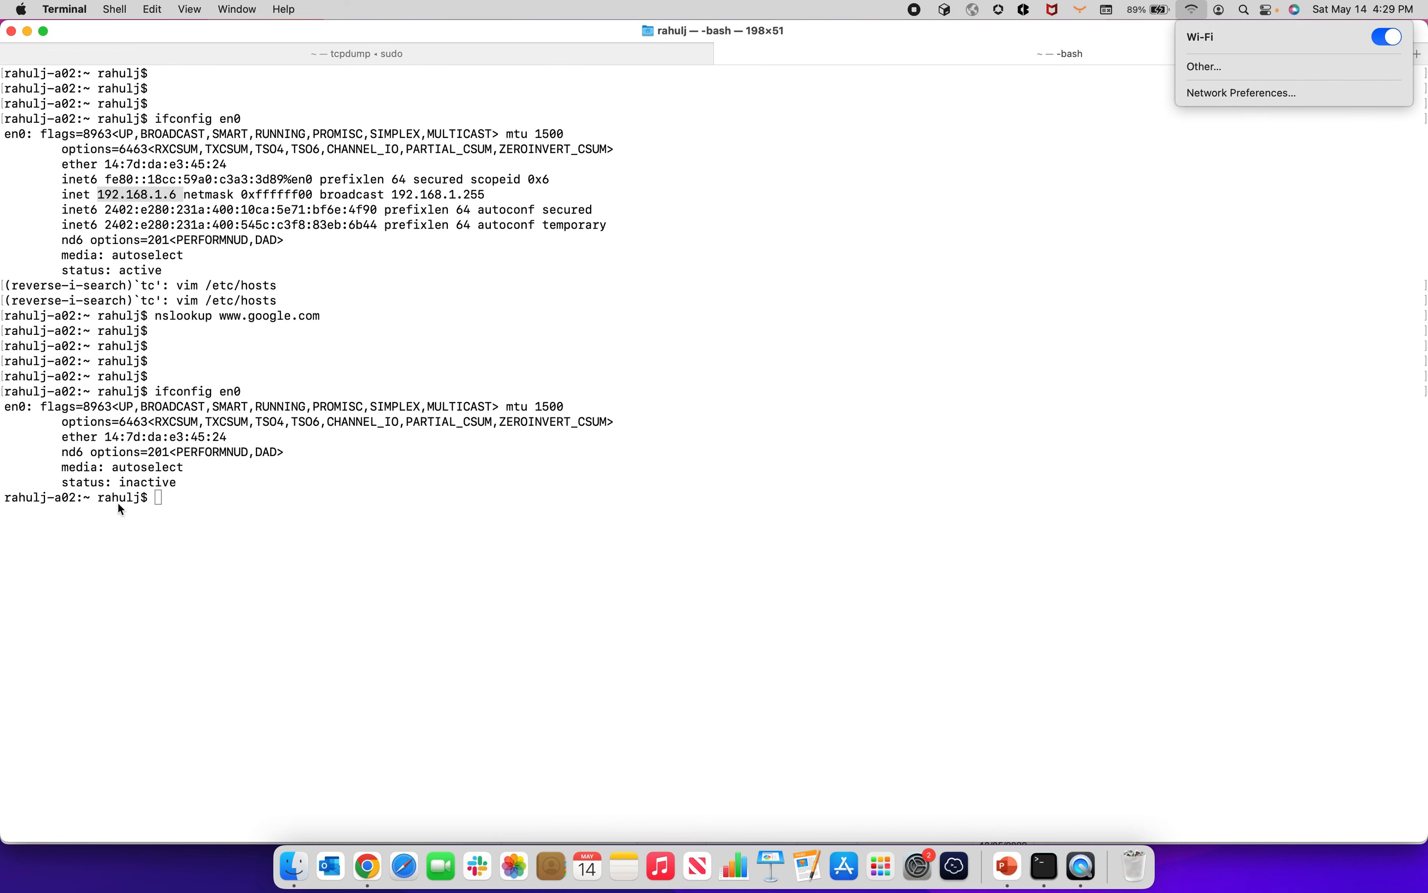
left_click(957, 291)
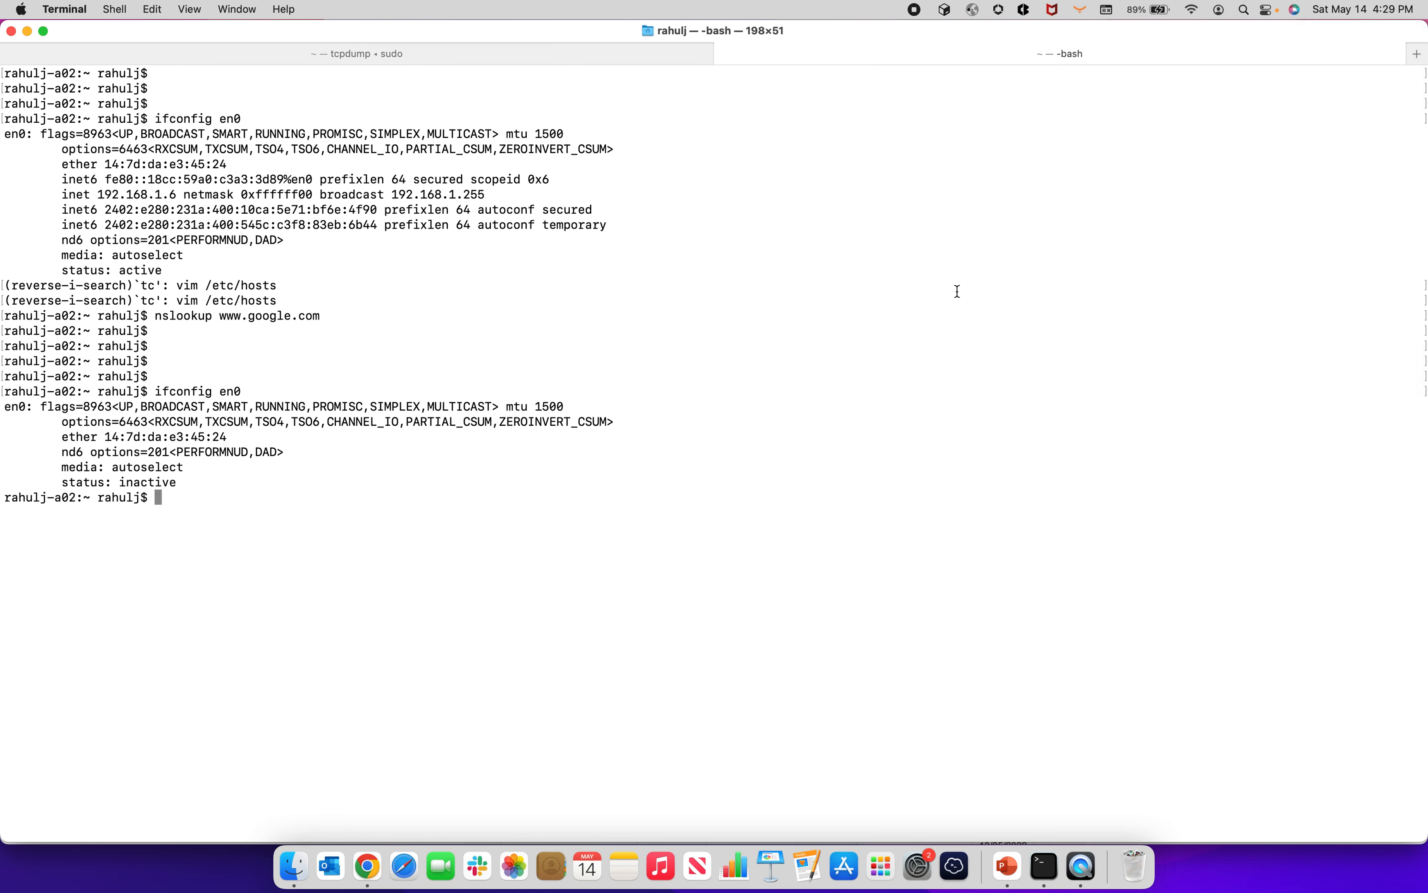
key("Up")
key("Return")
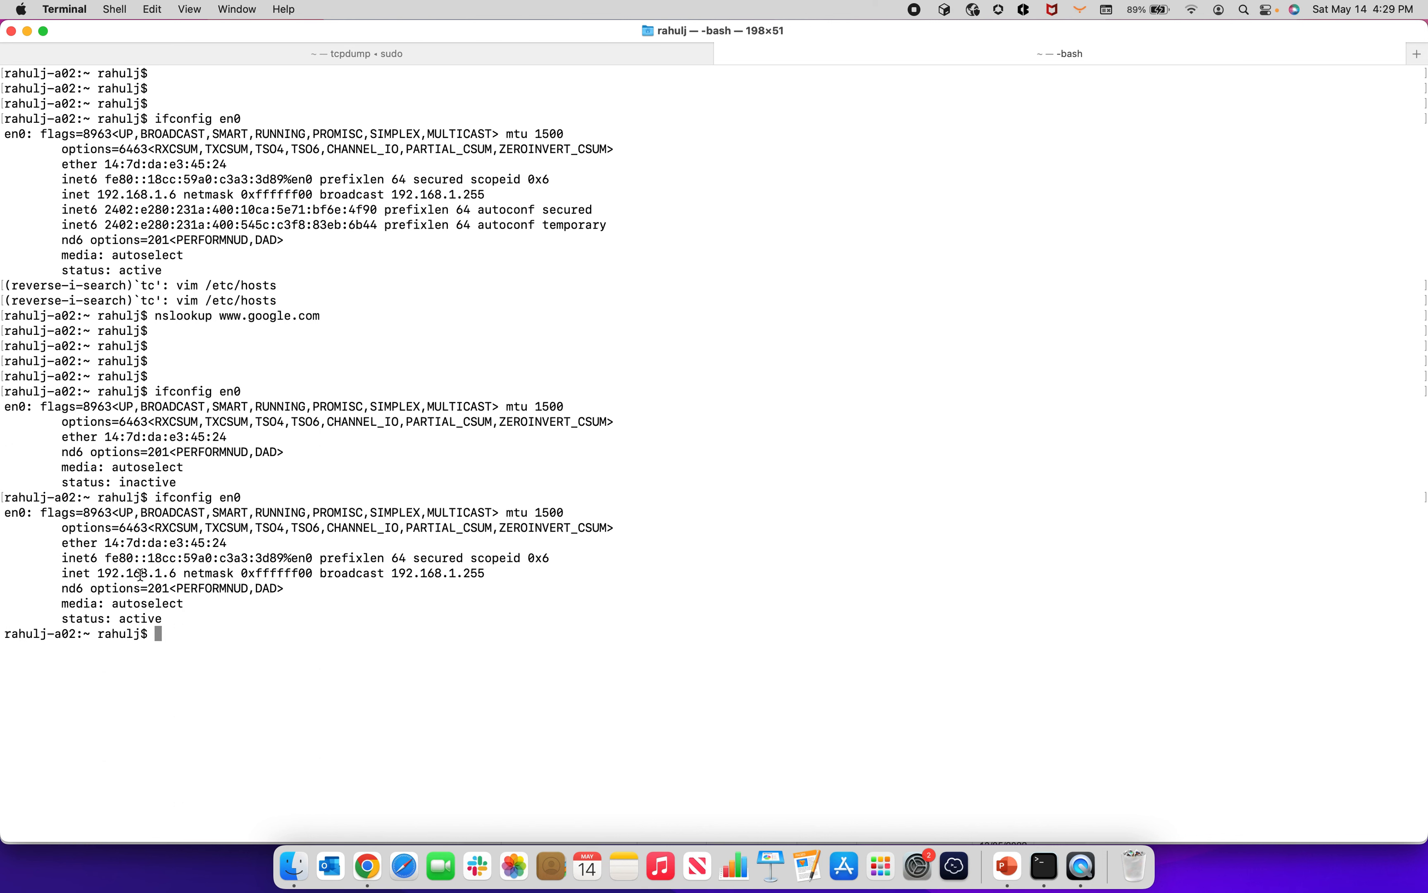
double_click(140, 573)
Step: Stop the running tcpdump capture and launch Wireshark
left_click(350, 55)
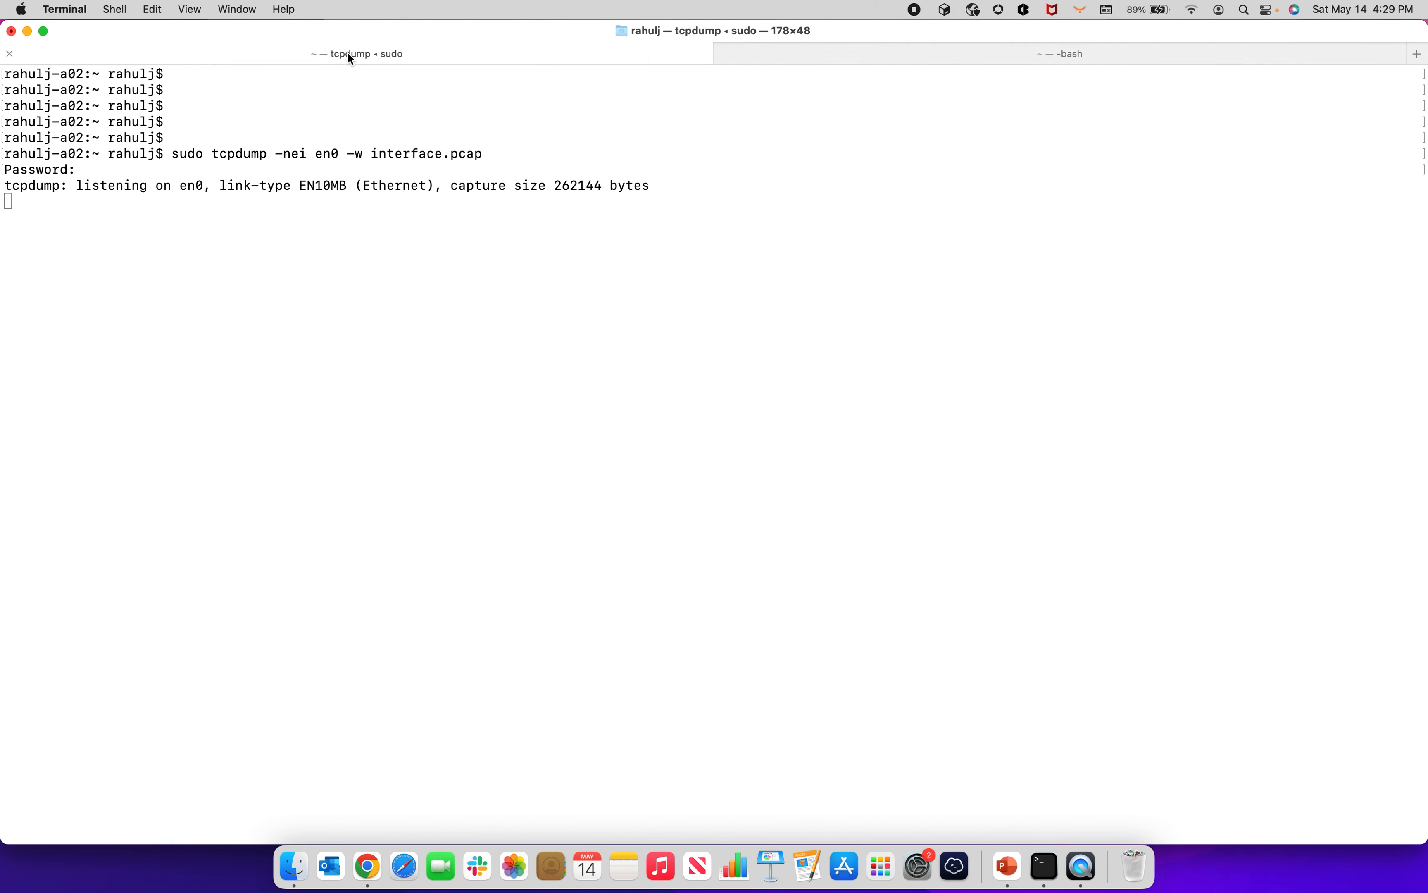
key("ctrl+c")
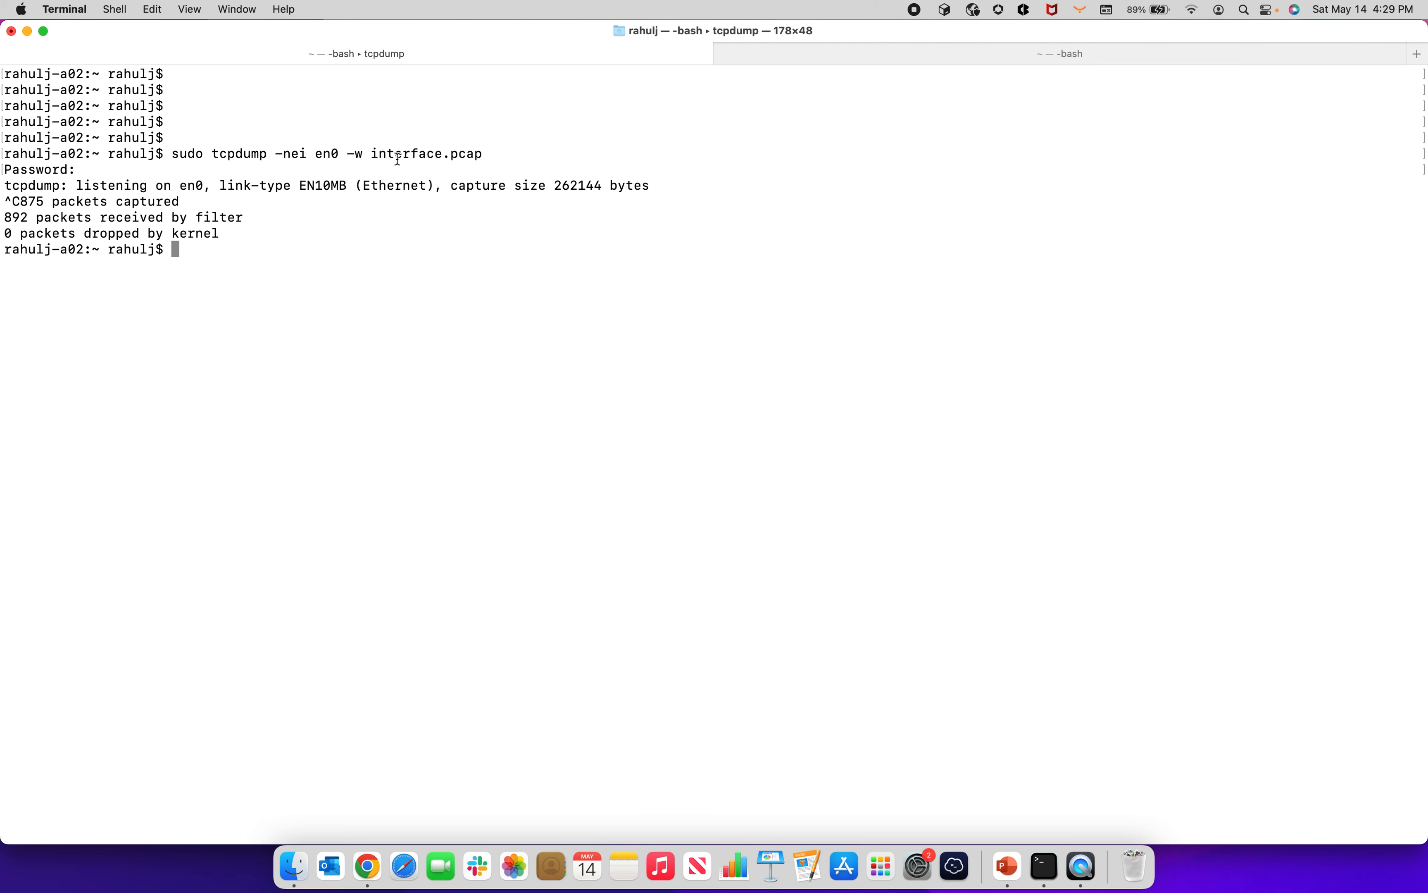
left_click(1248, 11)
type("wire")
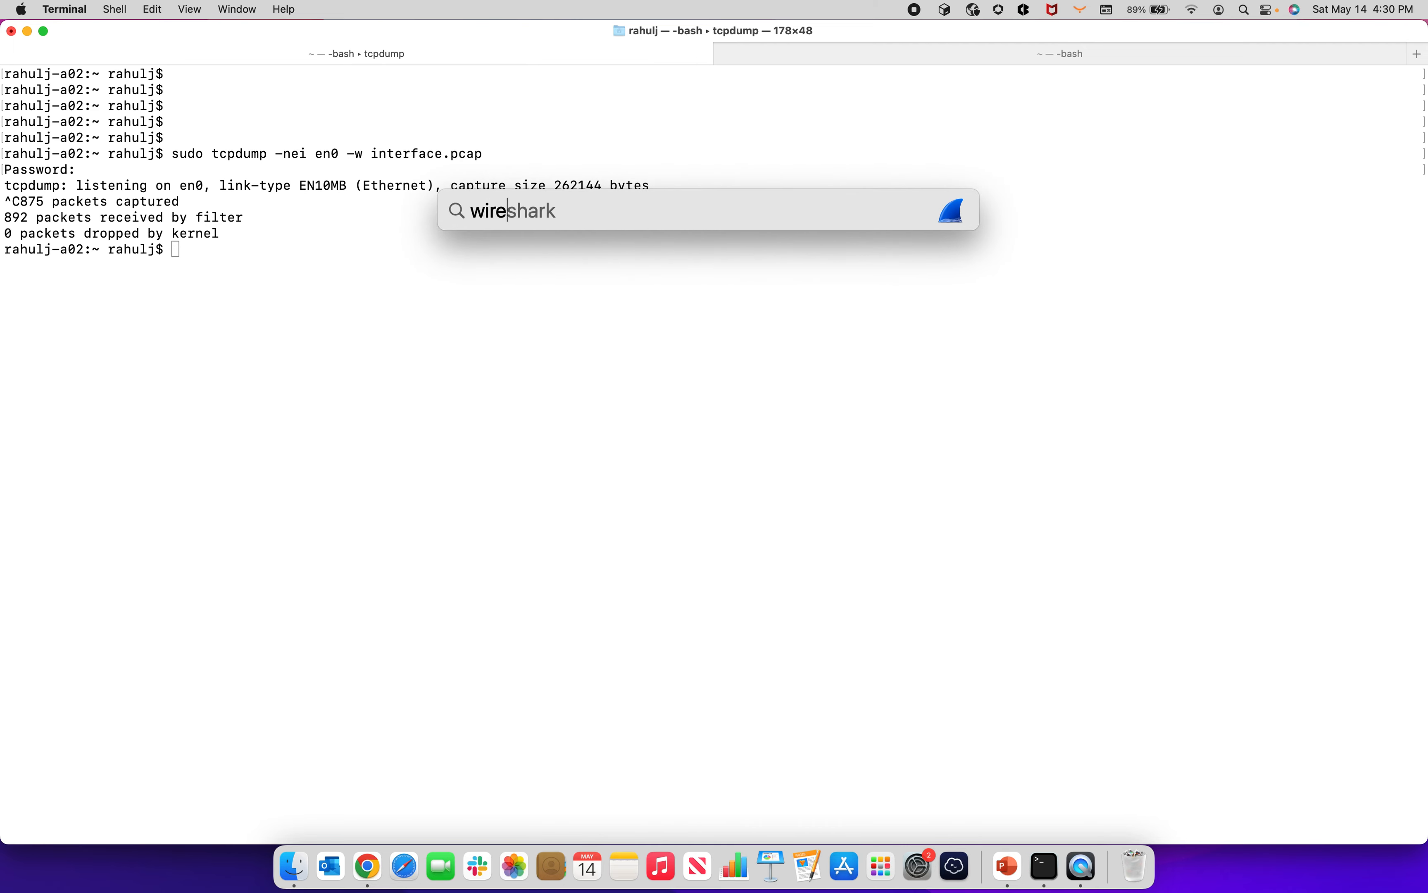
key("Right")
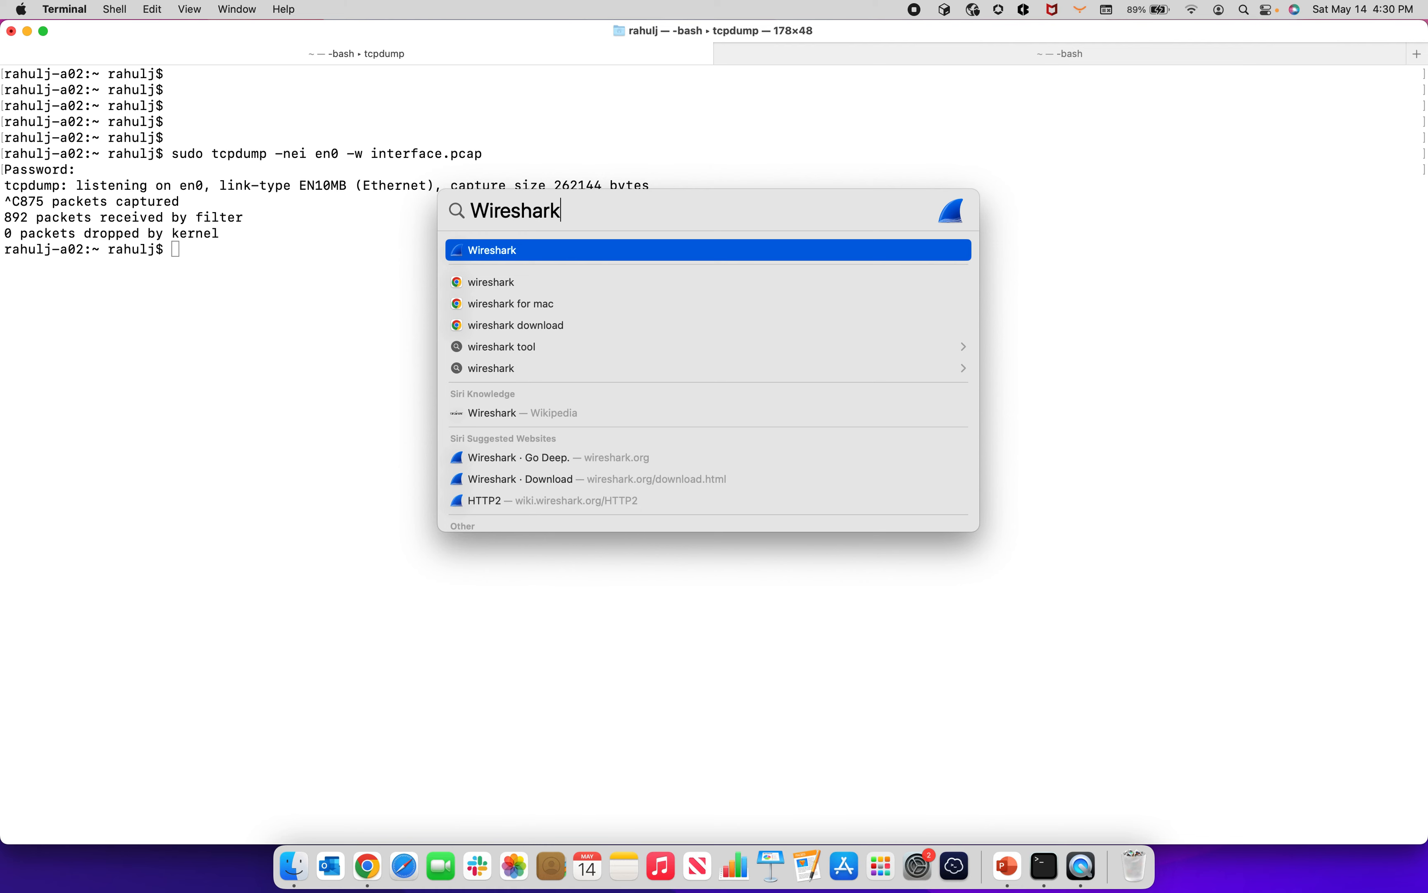
key("Return")
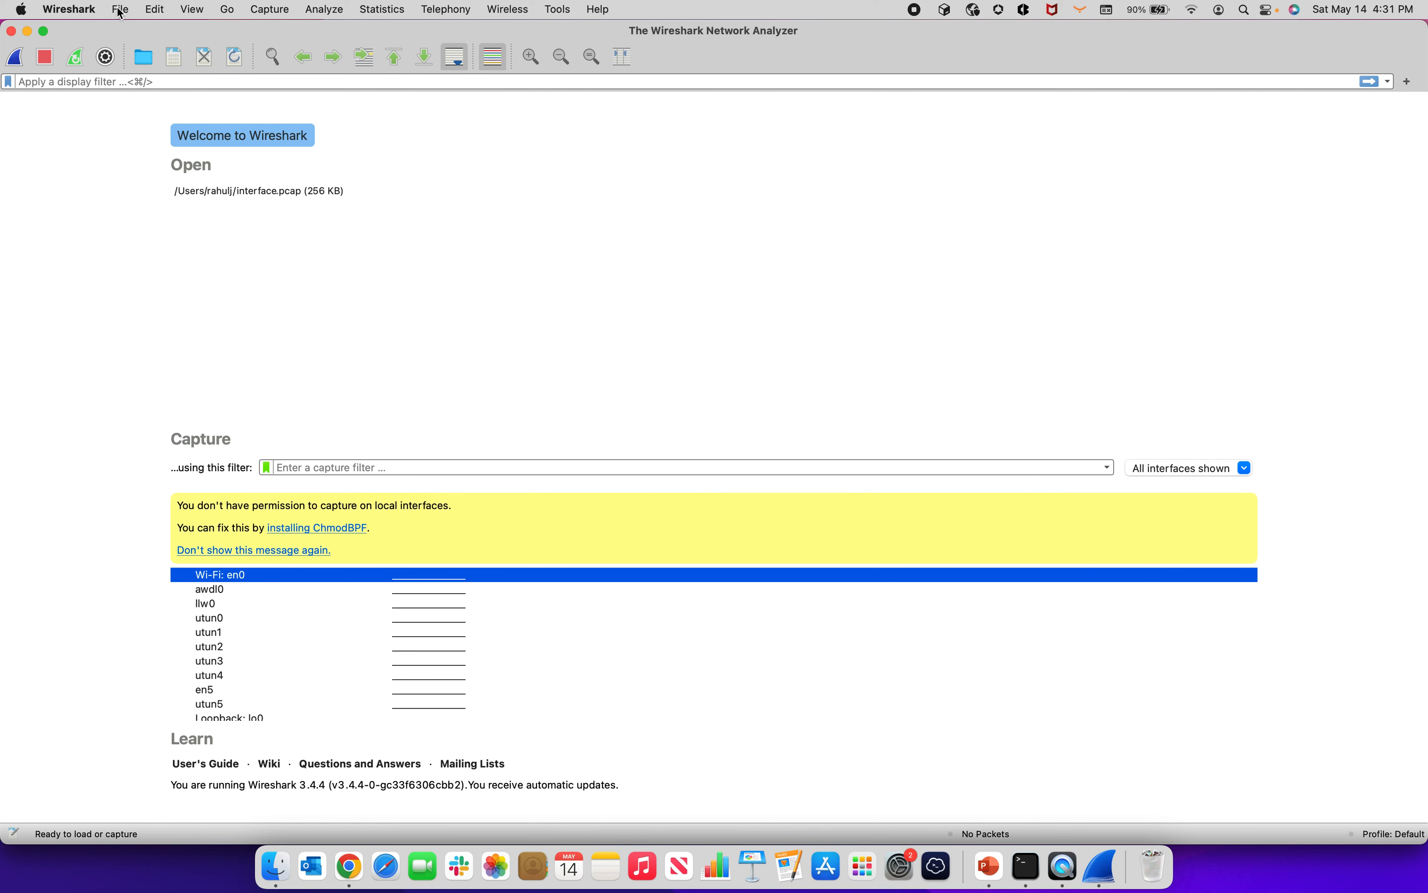
Step: Open the recent capture interface.pcap and apply the display filter dhcp
left_click(120, 12)
mouse_move(147, 49)
left_click(341, 50)
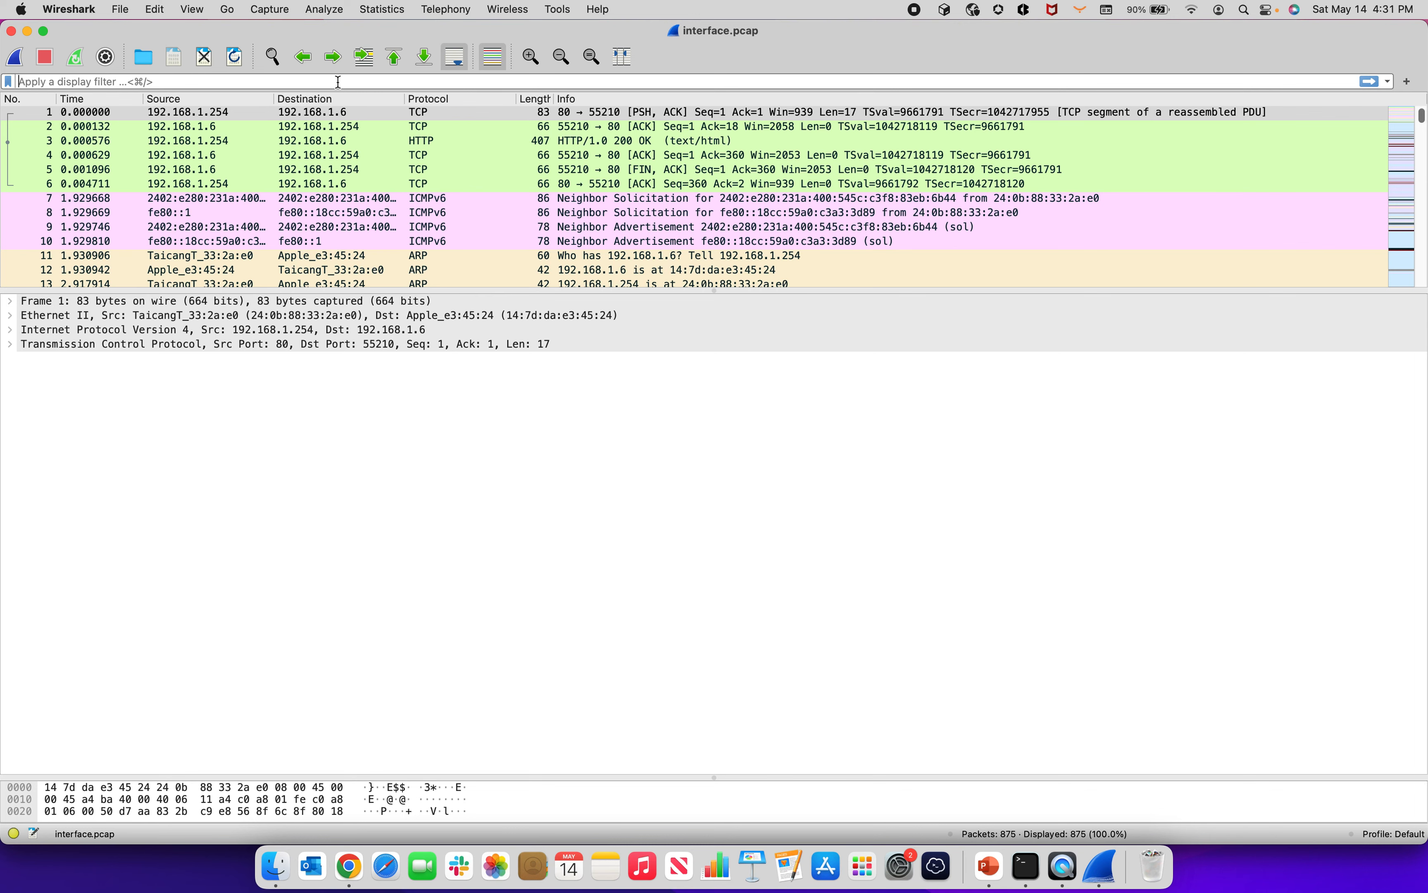
type("dhcp")
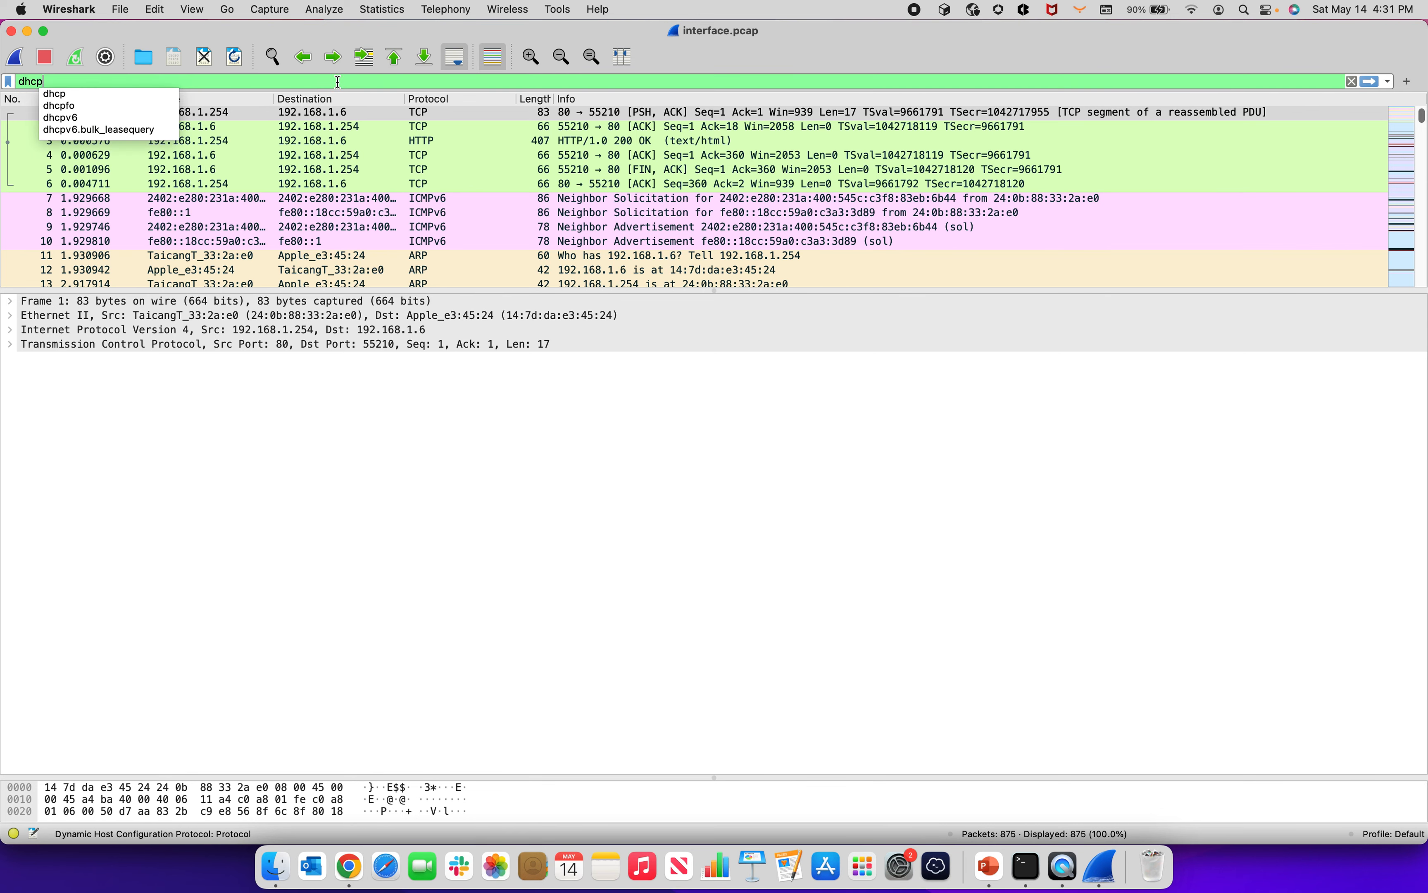
key("Return")
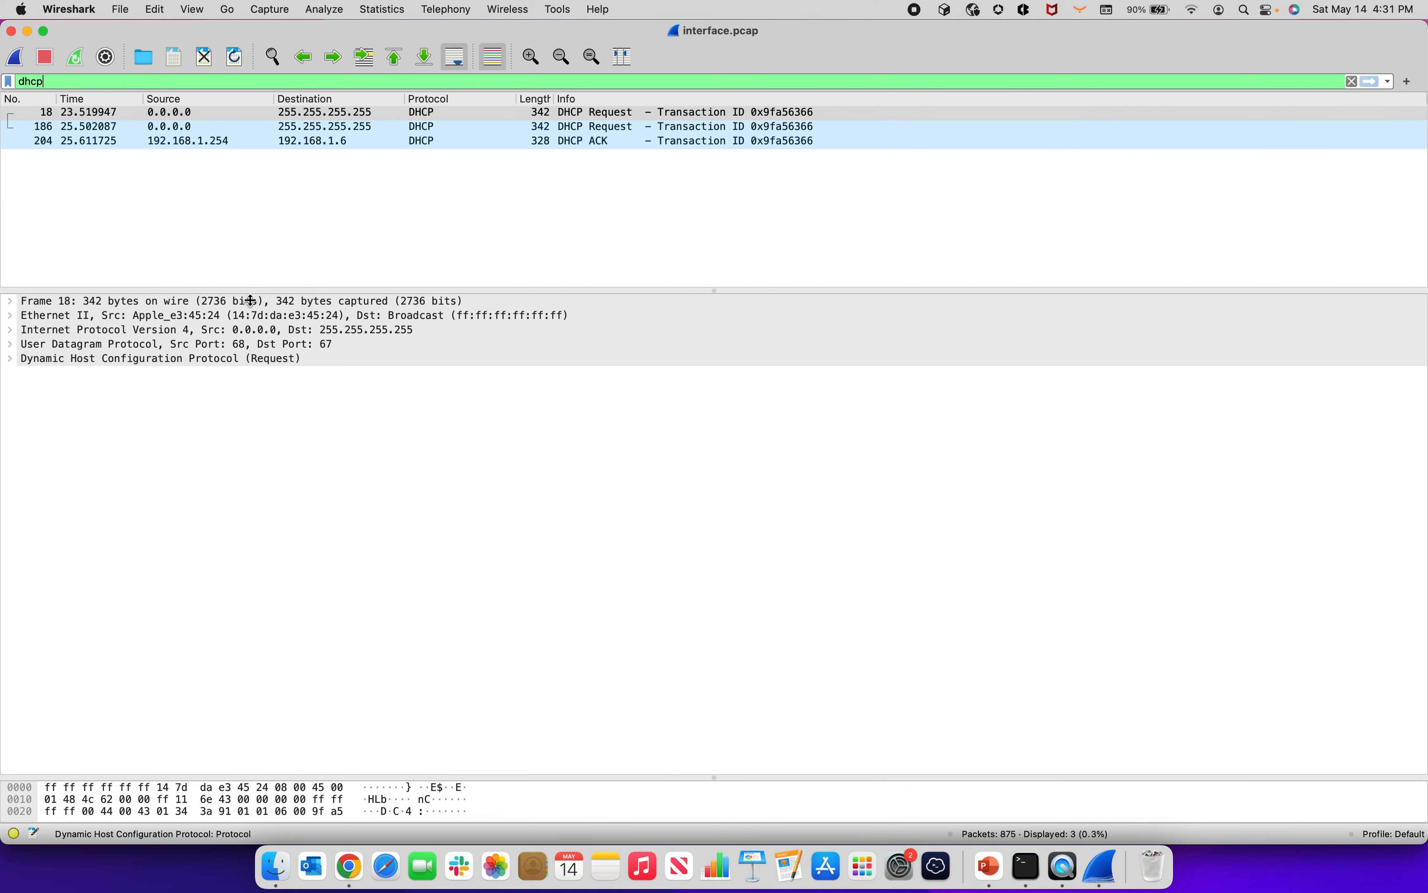
Step: Examine the first DHCP Request's Ethernet, IPv4 and UDP layers, then its expanded DHCP fields and message type option
left_click(247, 317)
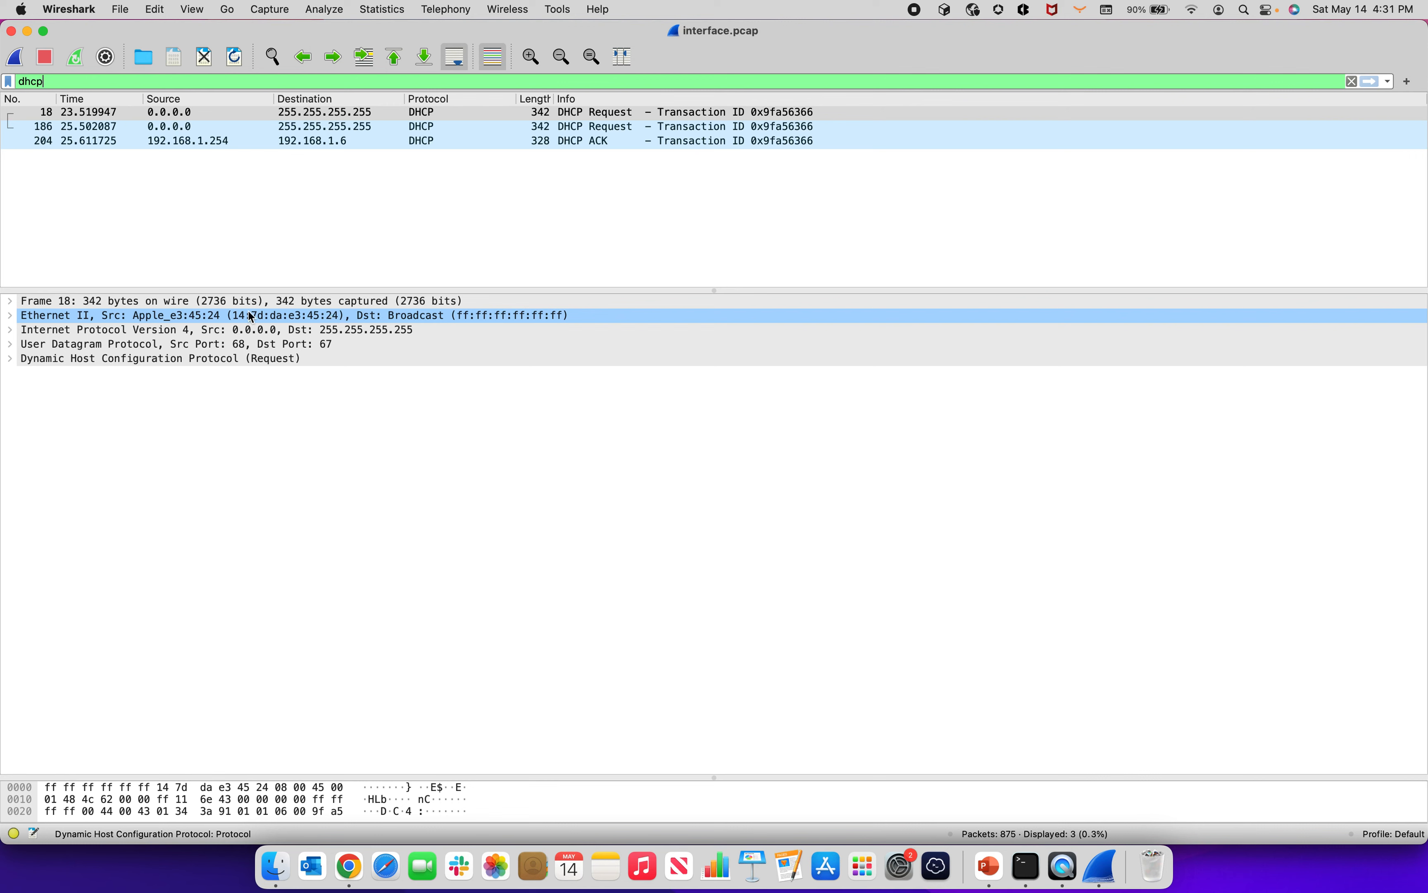
left_click(255, 326)
left_click(339, 332)
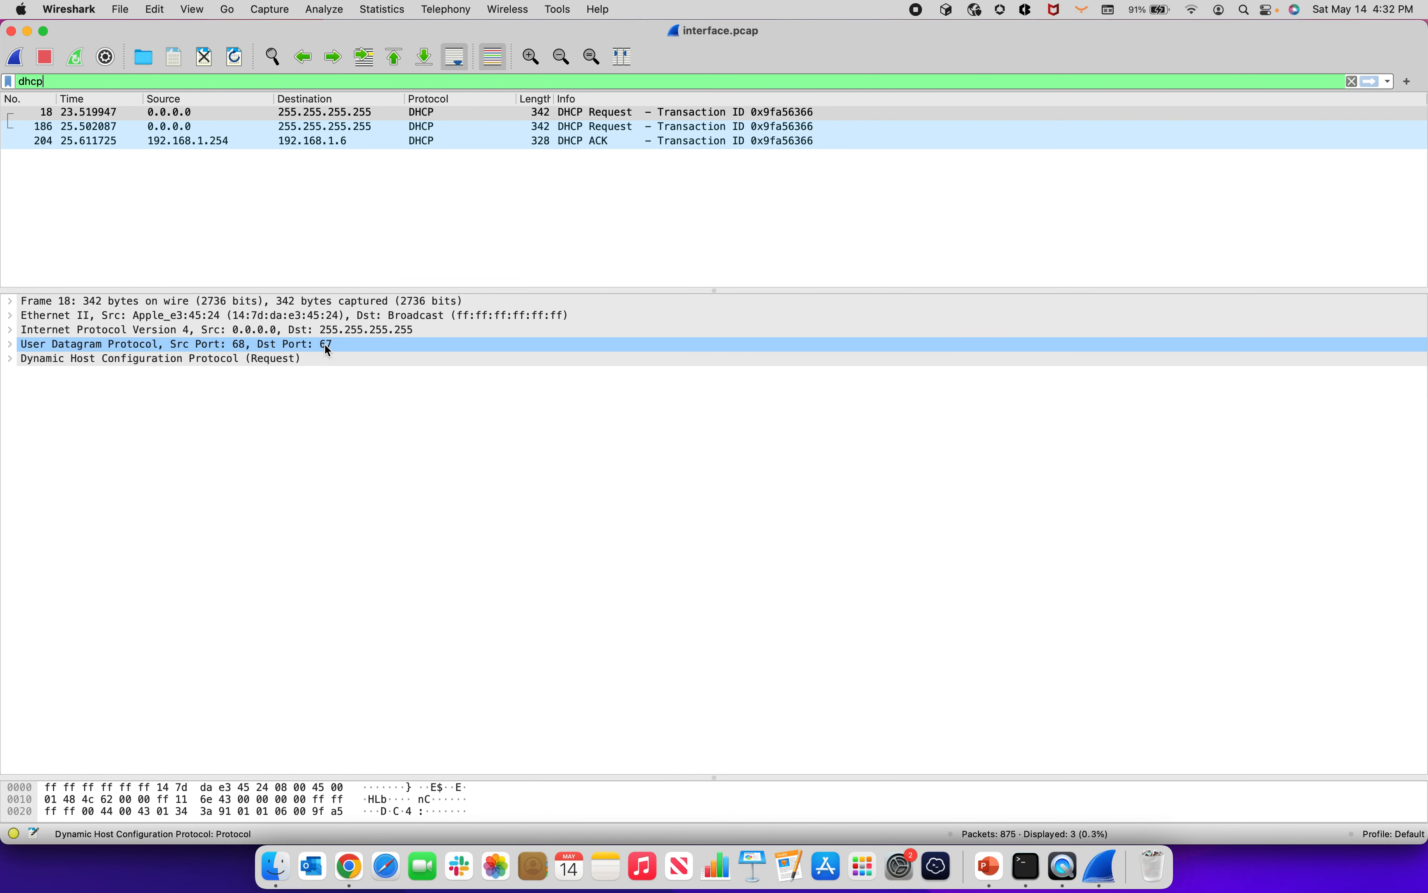
left_click(11, 360)
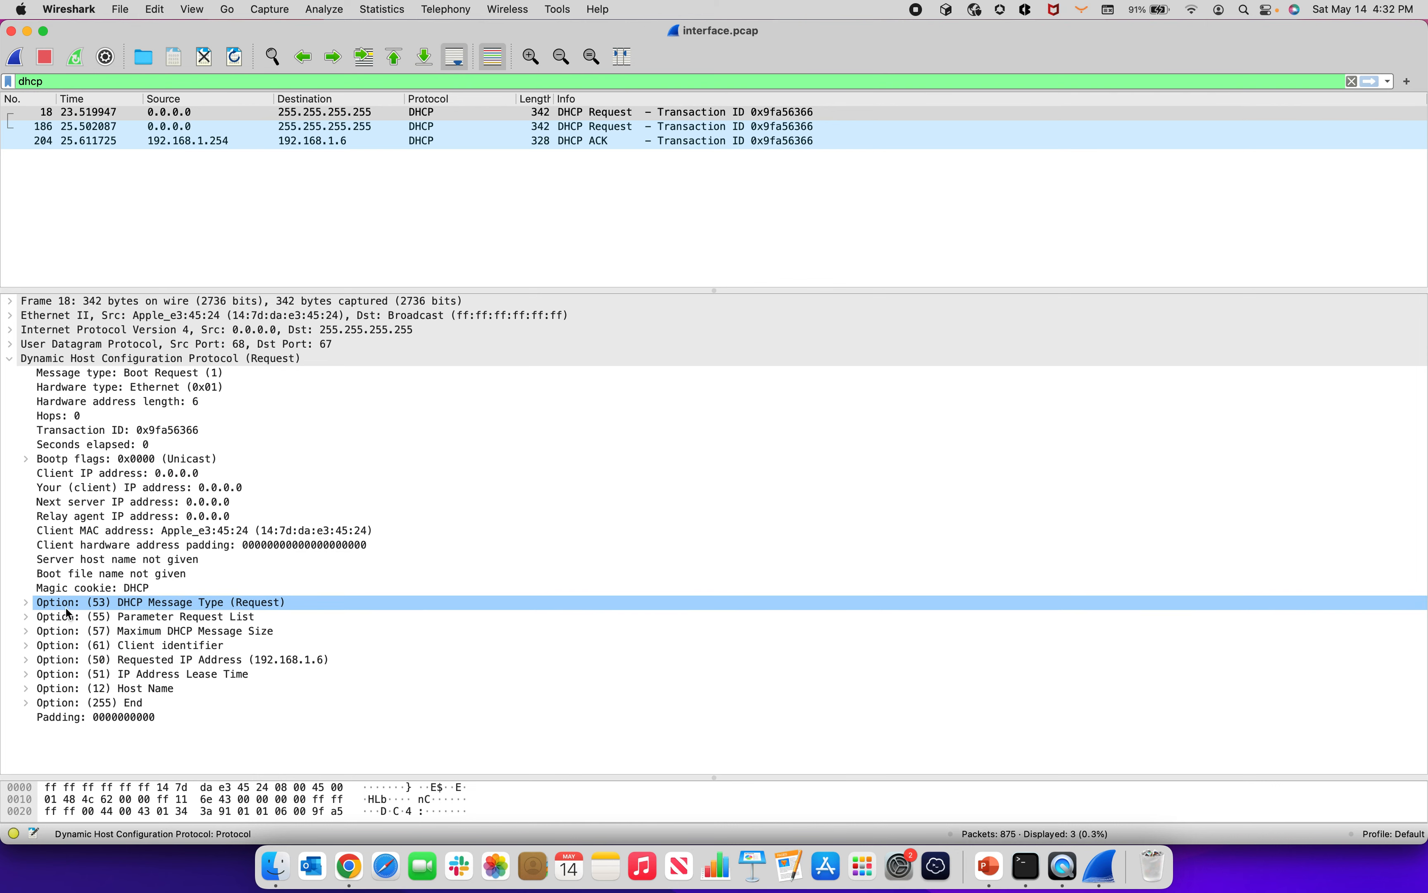
left_click(26, 604)
left_click(26, 604)
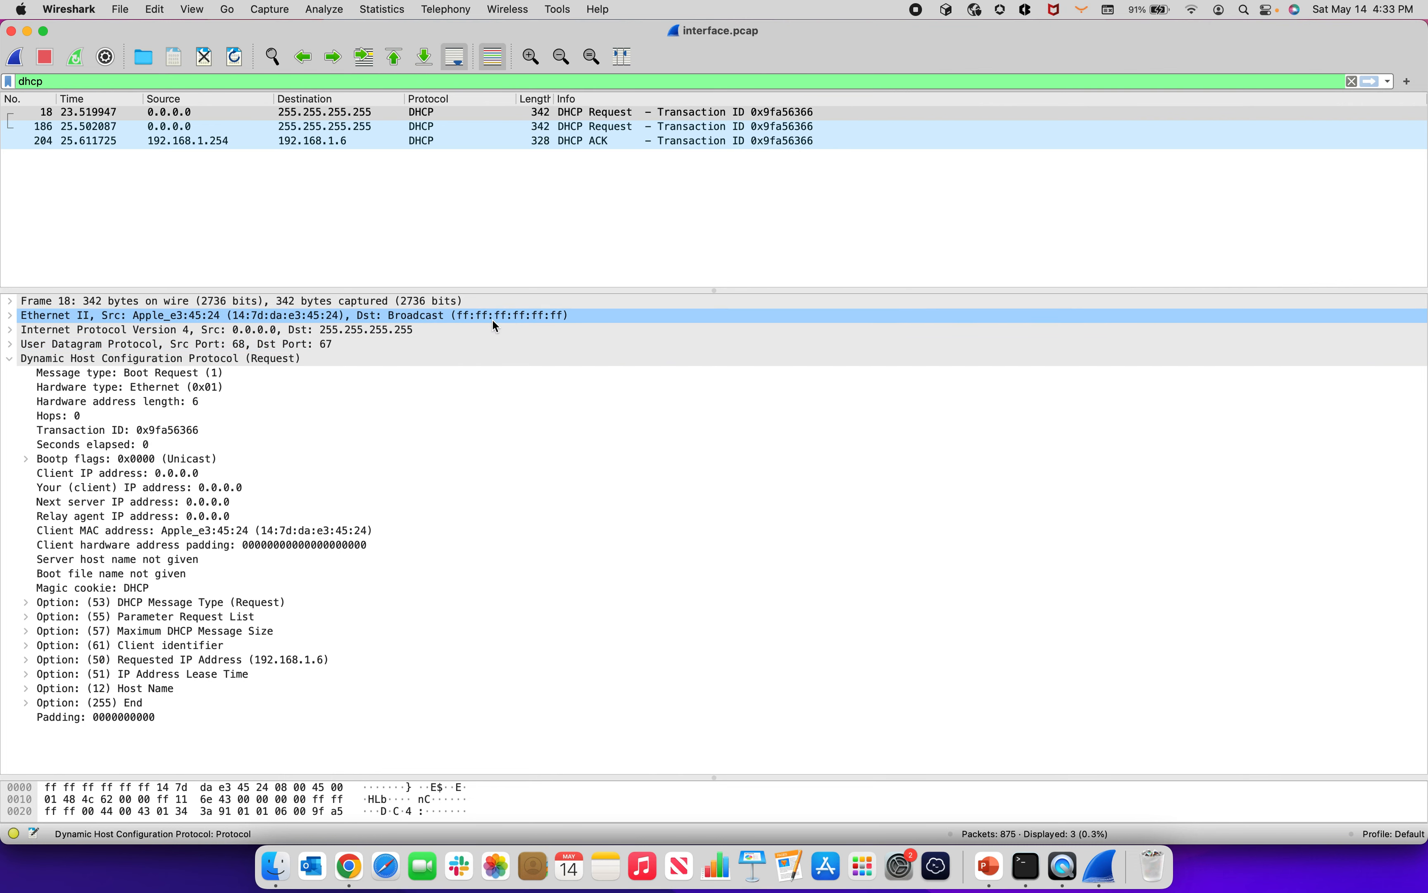
Step: Compare the DHCP ACK packet's addresses and DHCP fields with those of the first DHCP Request
left_click(202, 142)
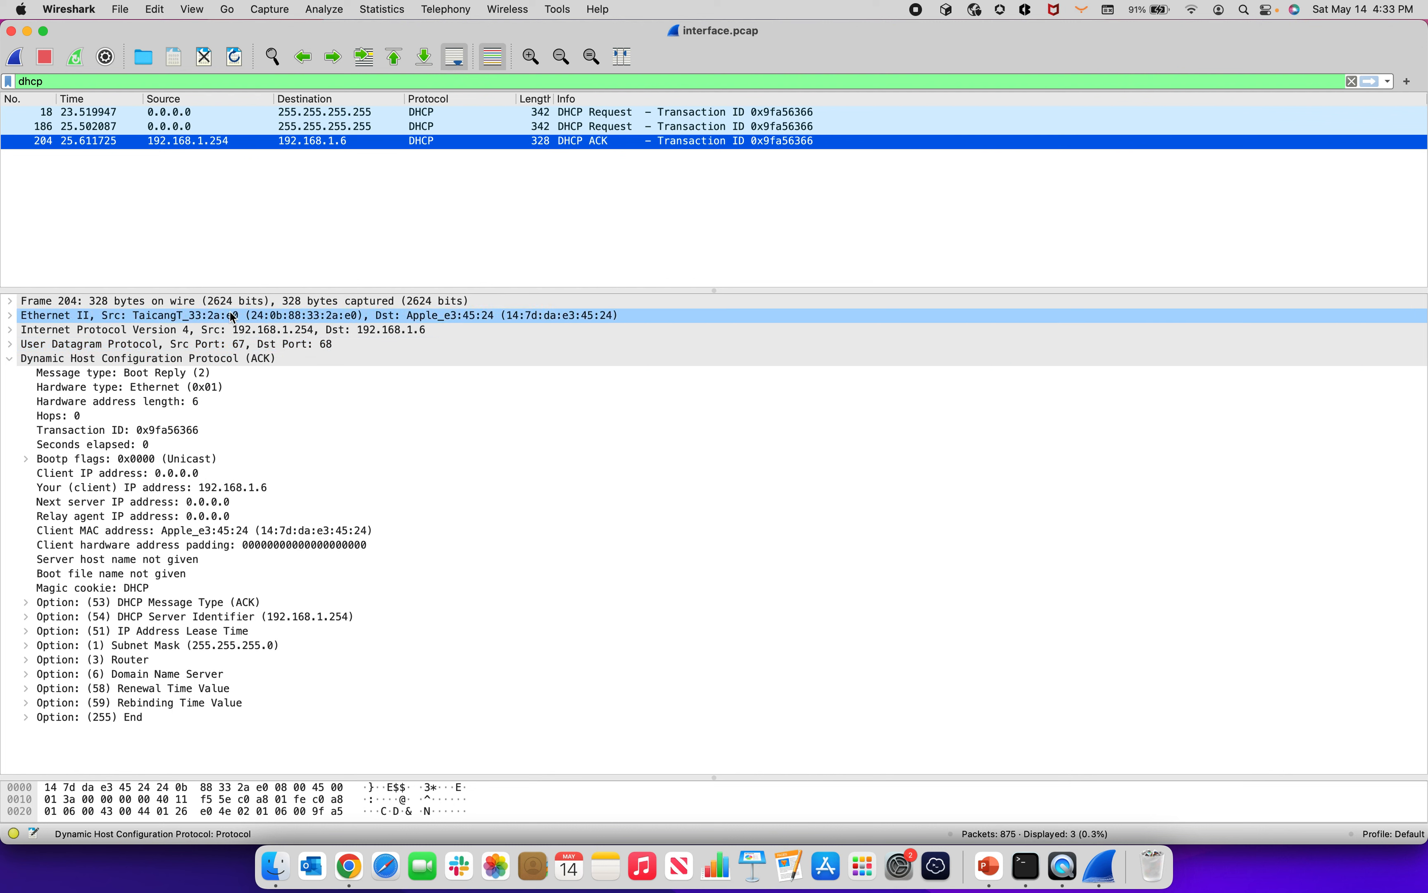
left_click(296, 113)
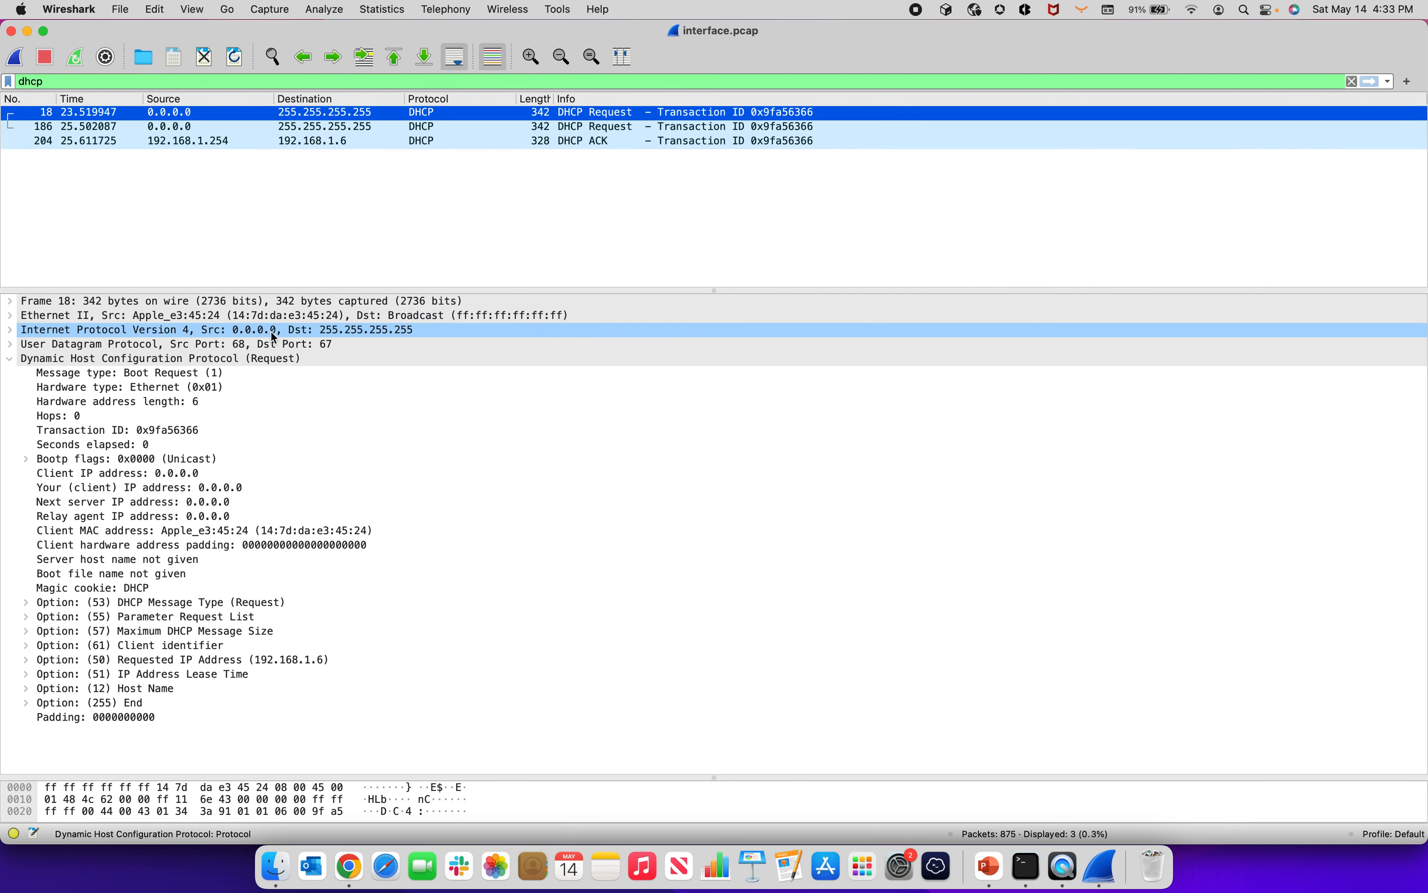
left_click(297, 142)
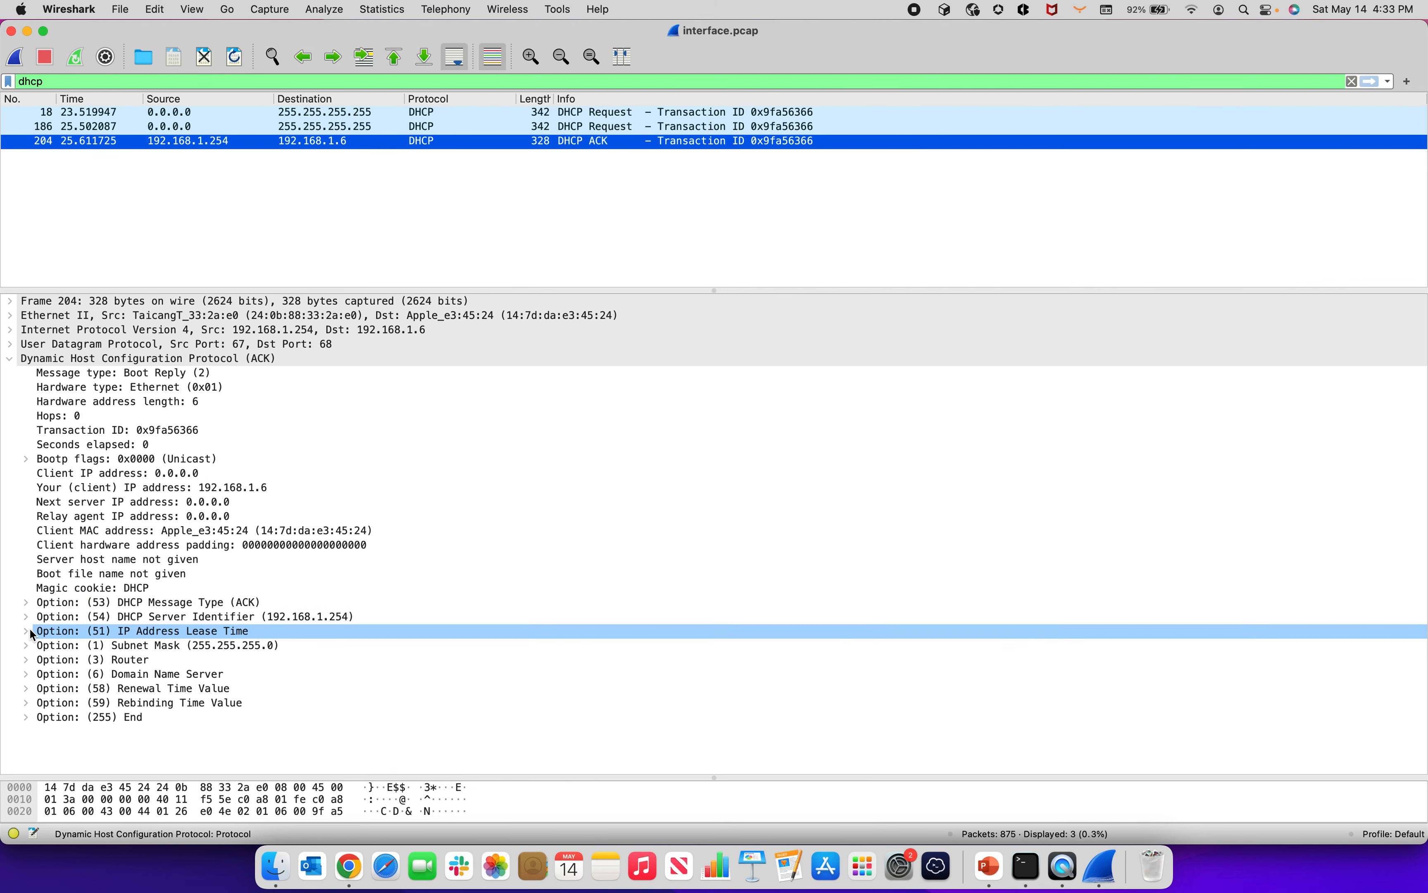
Step: Expand the DHCP ACK's Subnet Mask, Router and Domain Name Server options and read their contents
left_click(26, 644)
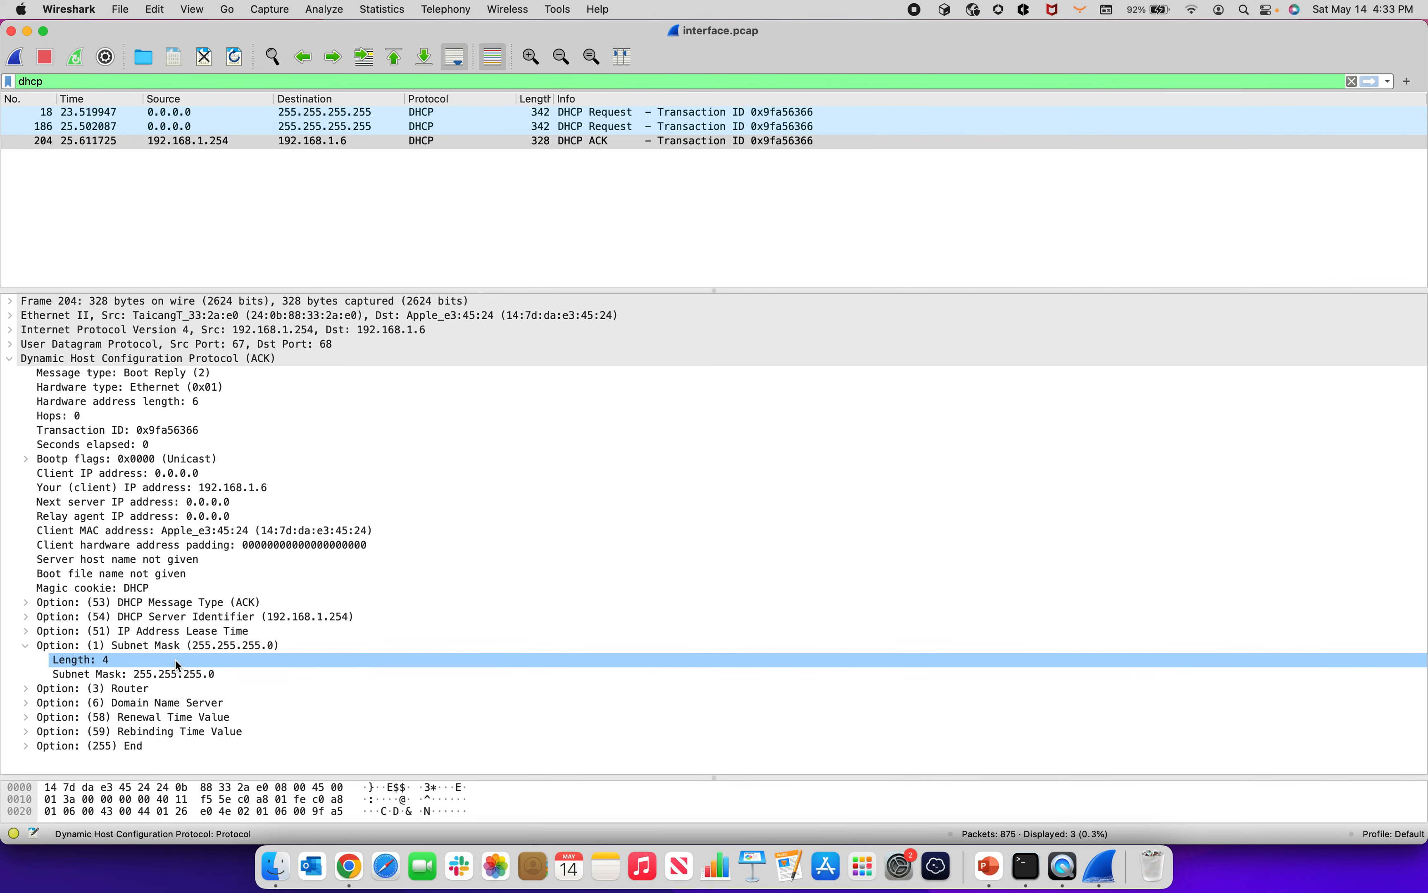
left_click(26, 688)
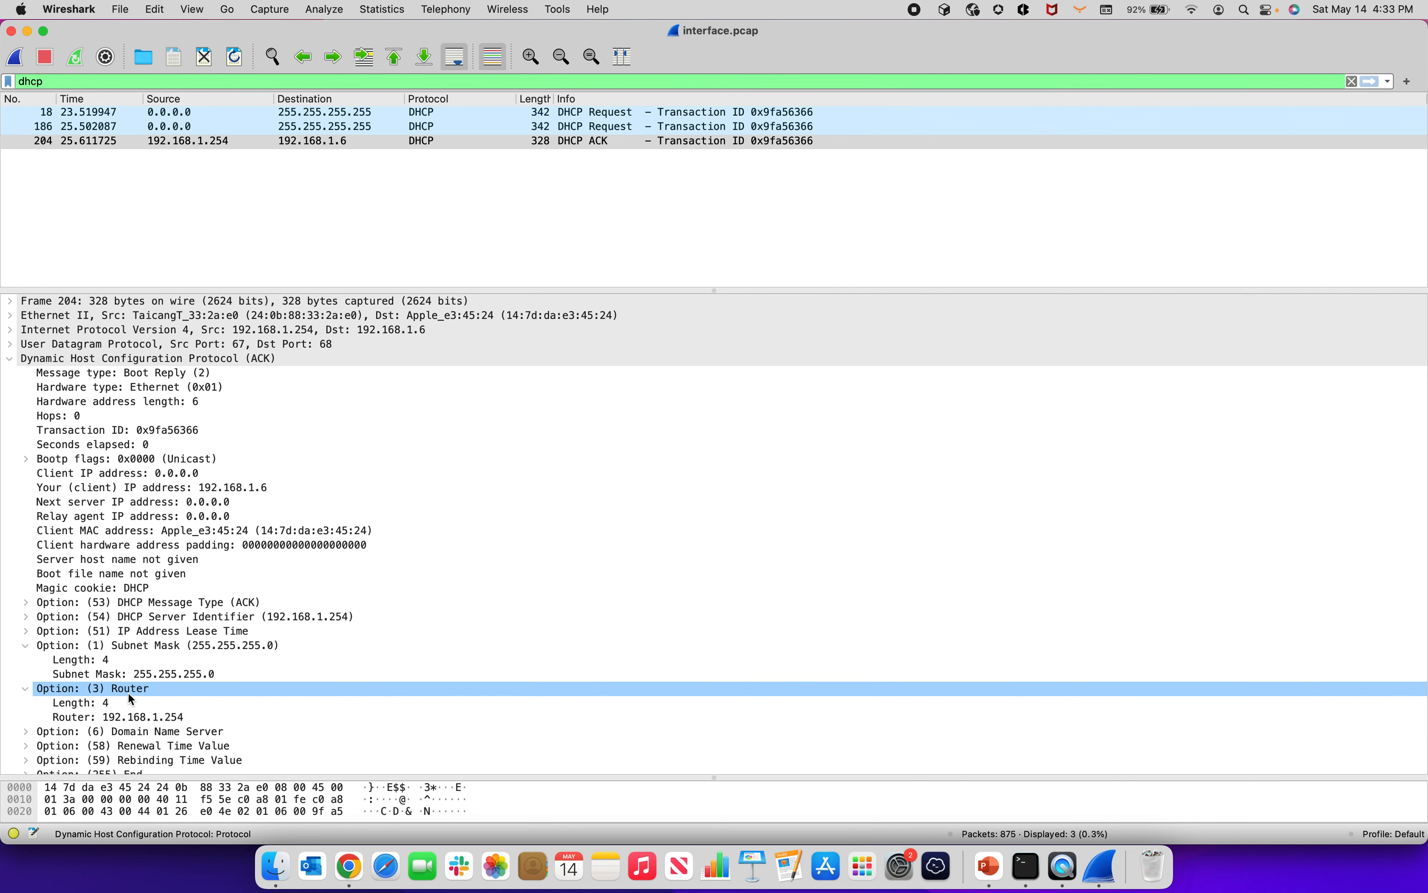
scroll(110, 715, "down", 1)
left_click(26, 723)
scroll(233, 694, "down", 2)
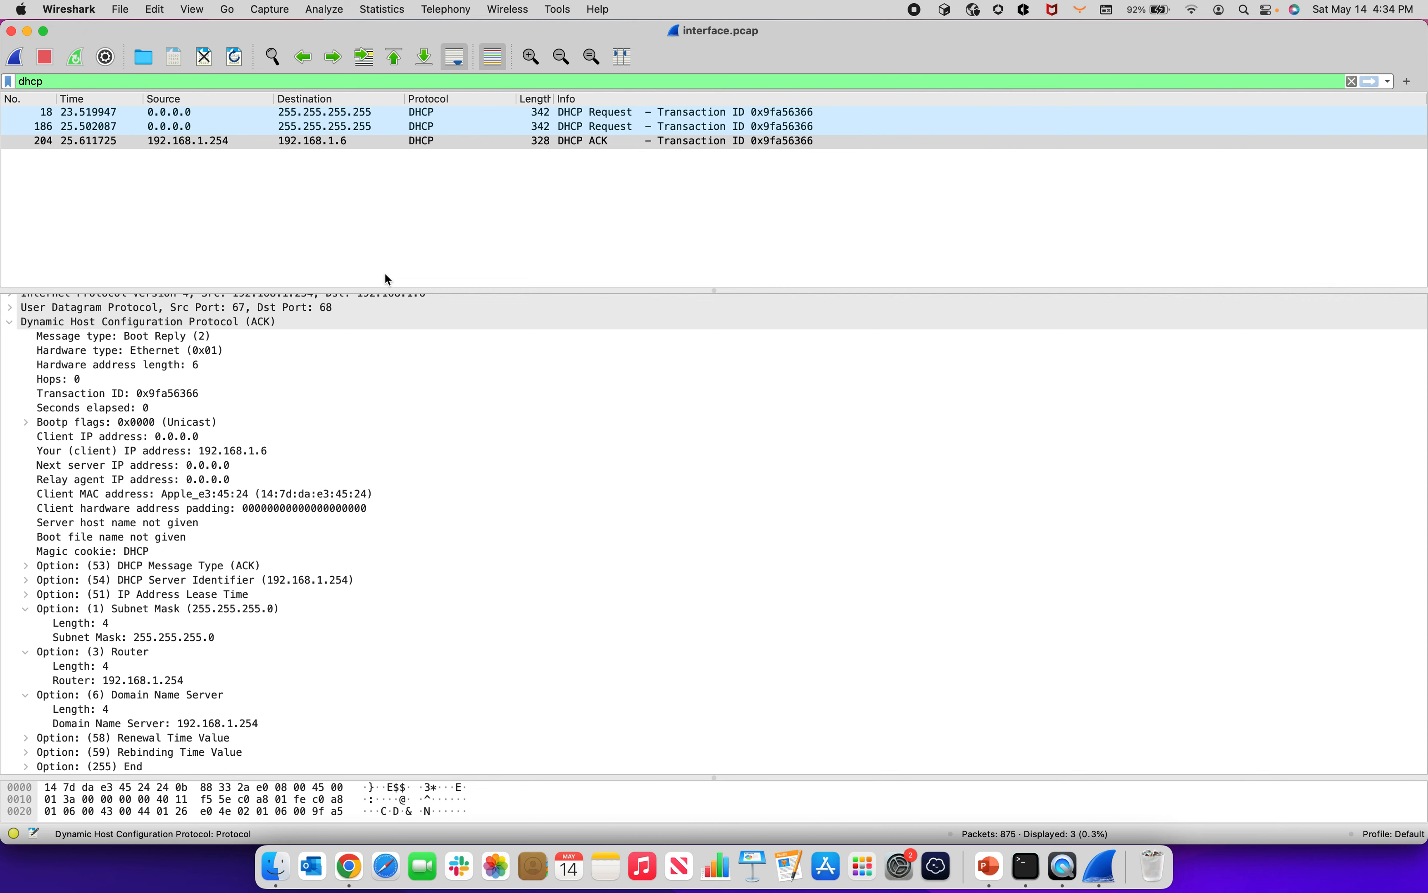
Step: Return to the first DHCP Request and review its broadcast addresses, UDP ports and parameter request list
key("Up")
key("Up")
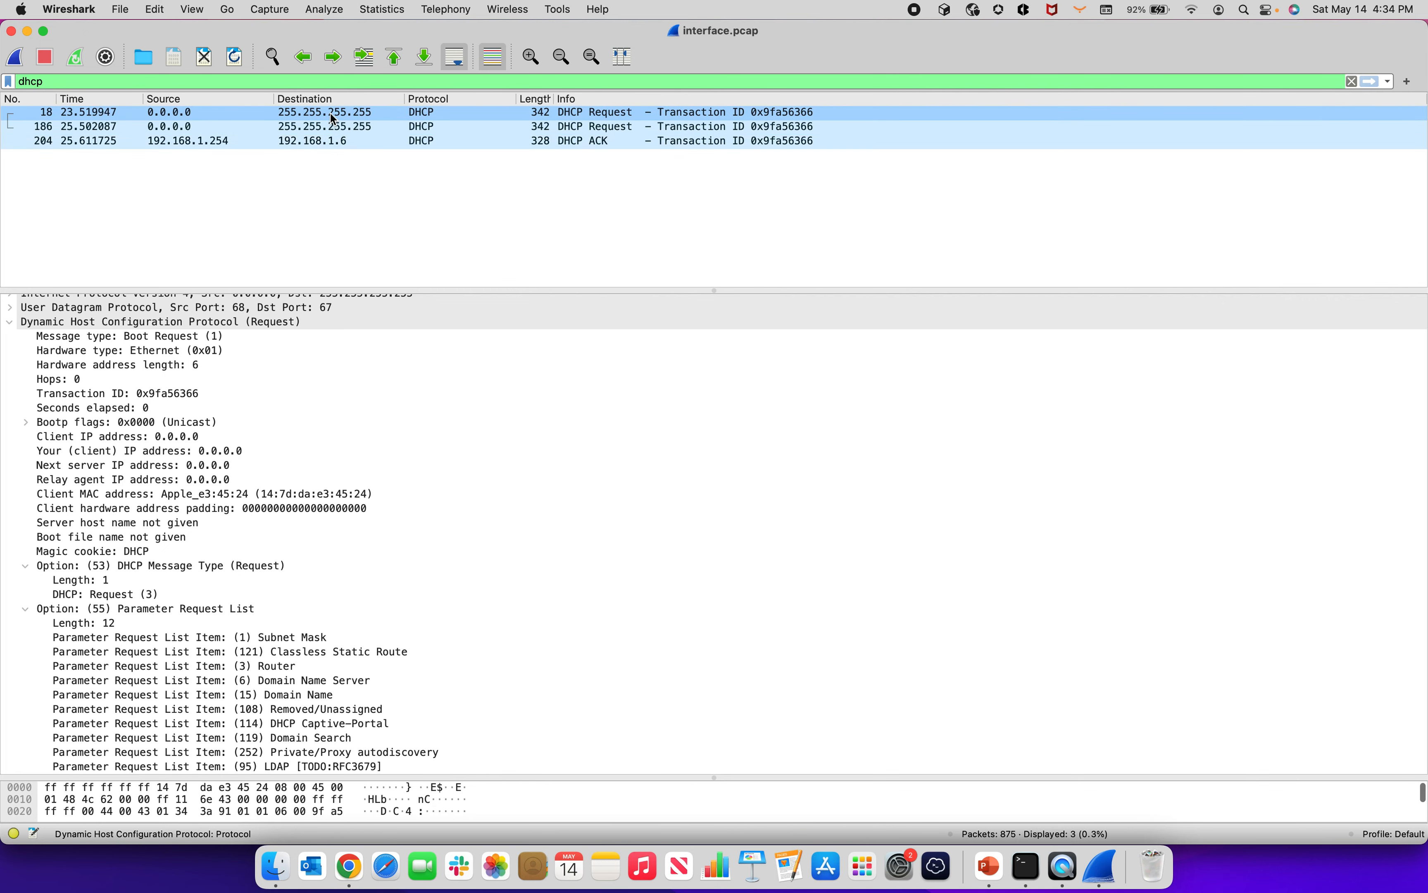
scroll(423, 436, "up", 2)
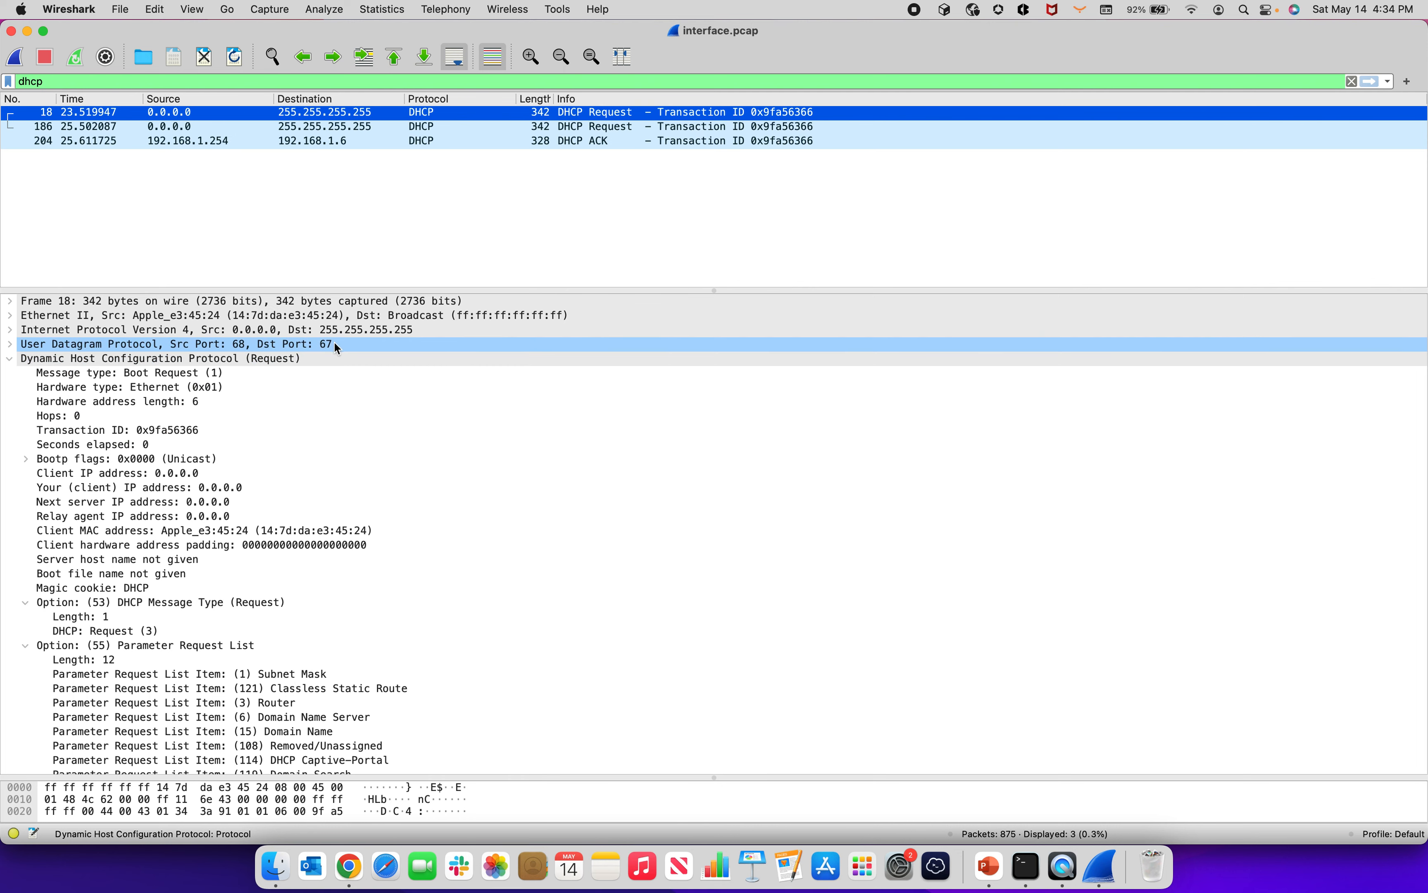
Step: Reopen the DHCP ACK packet and review its assigned client address, server identifier, lease time, subnet mask, router and DNS options
left_click(197, 142)
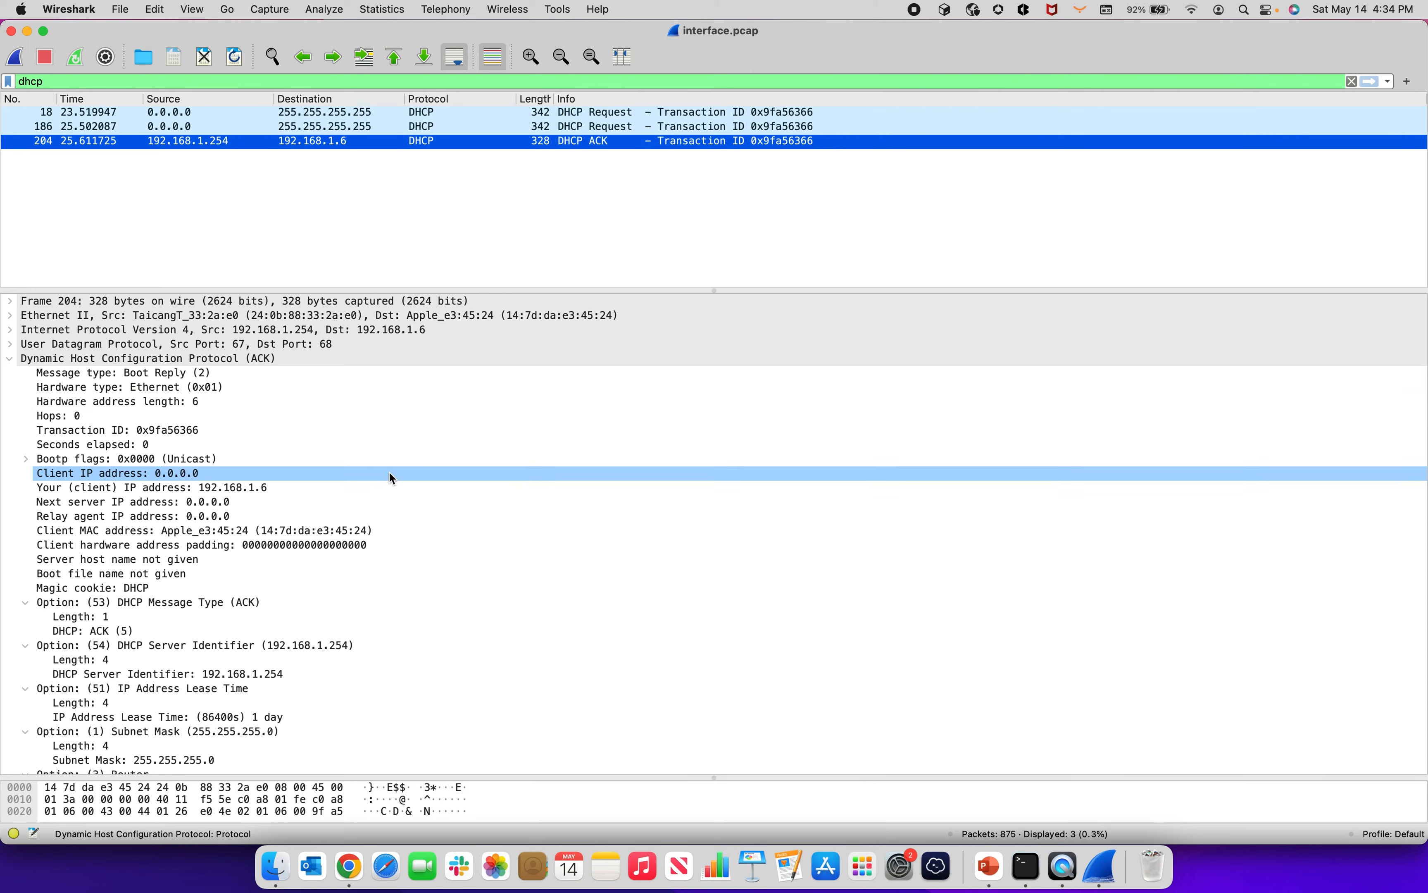
scroll(392, 477, "down", 5)
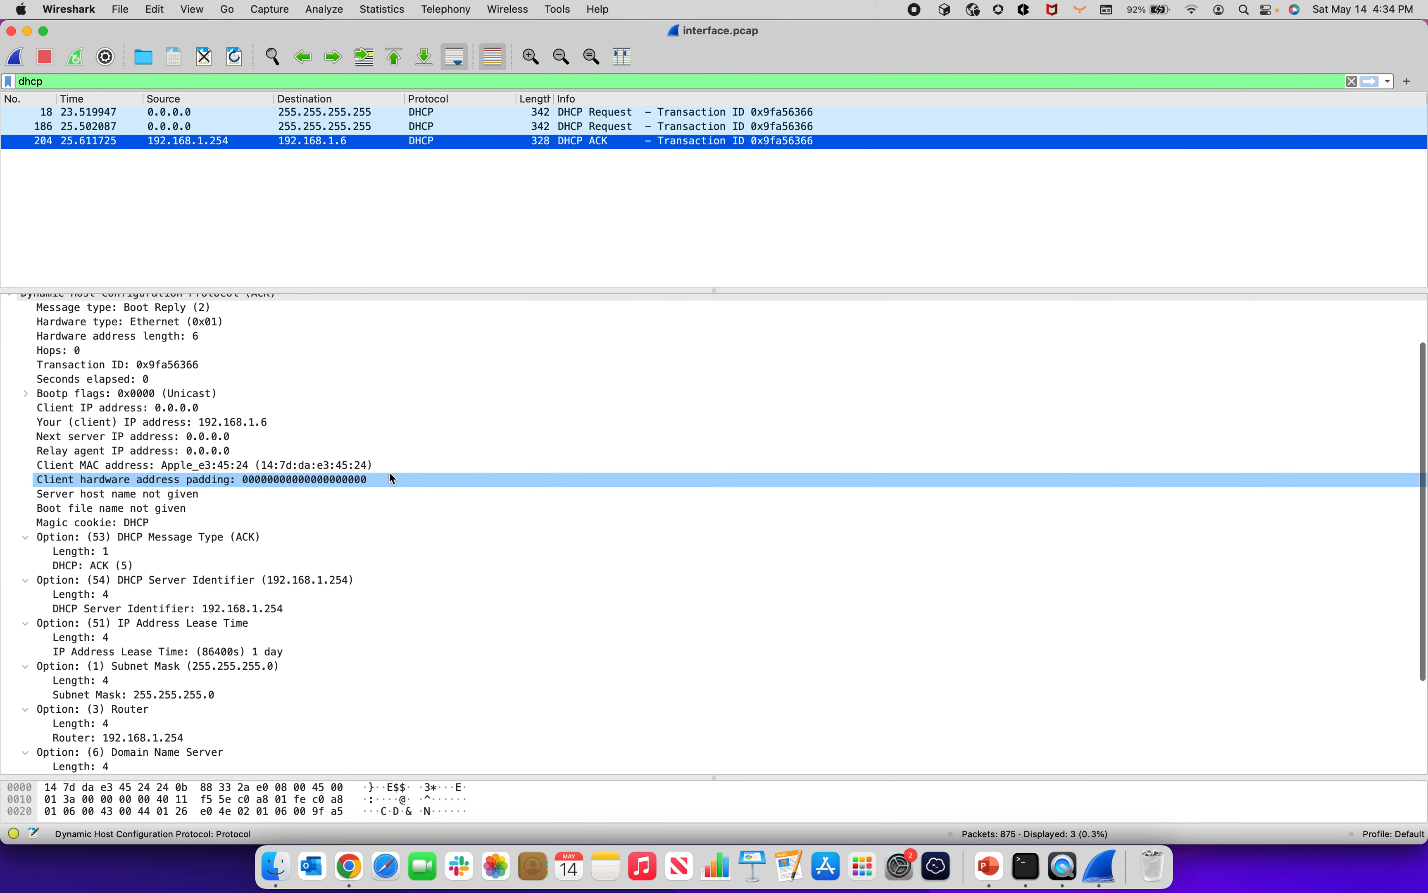
scroll(307, 538, "down", 4)
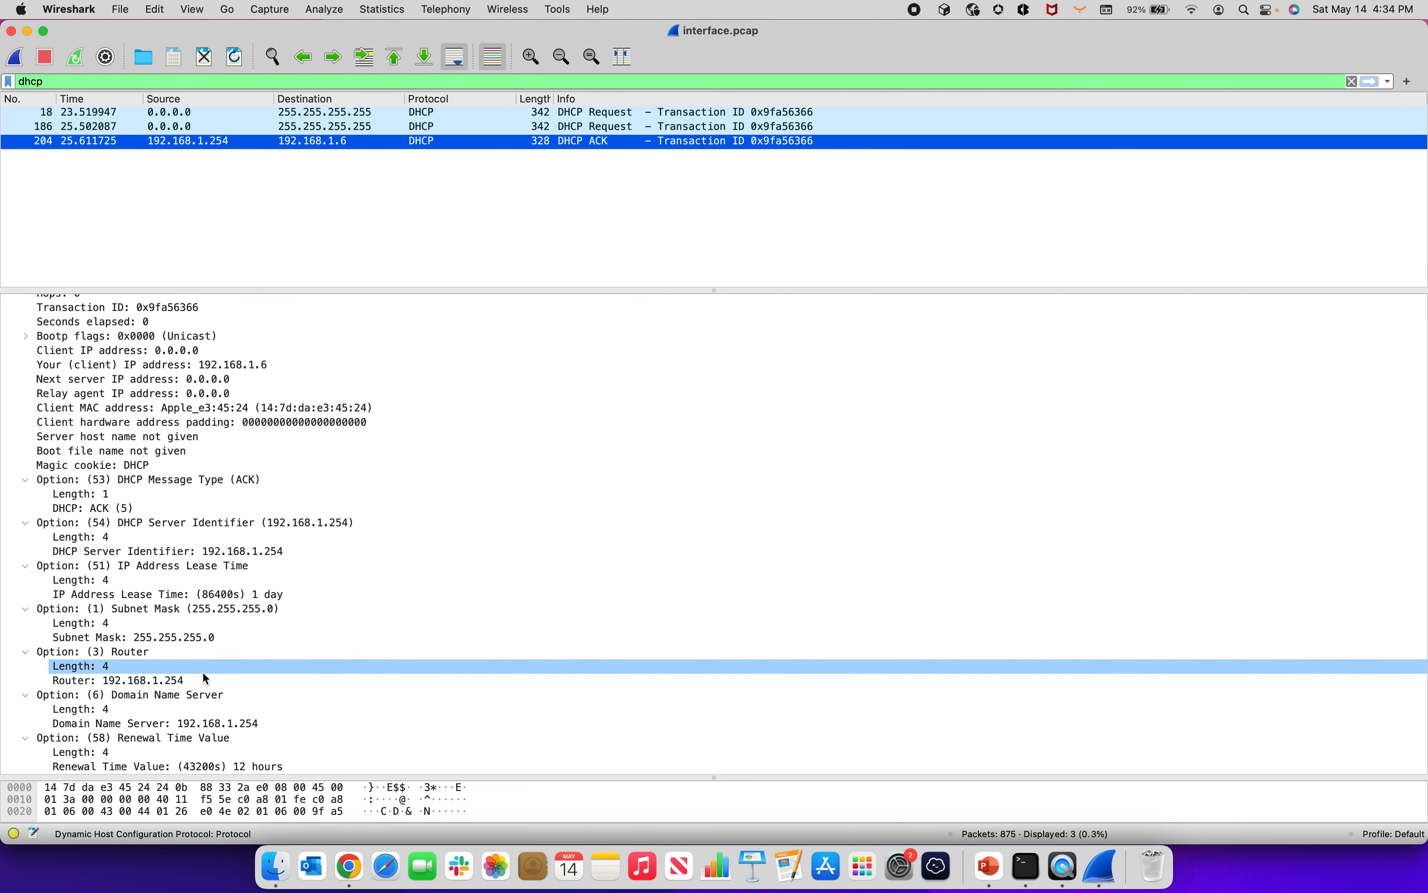
scroll(234, 681, "down", 1)
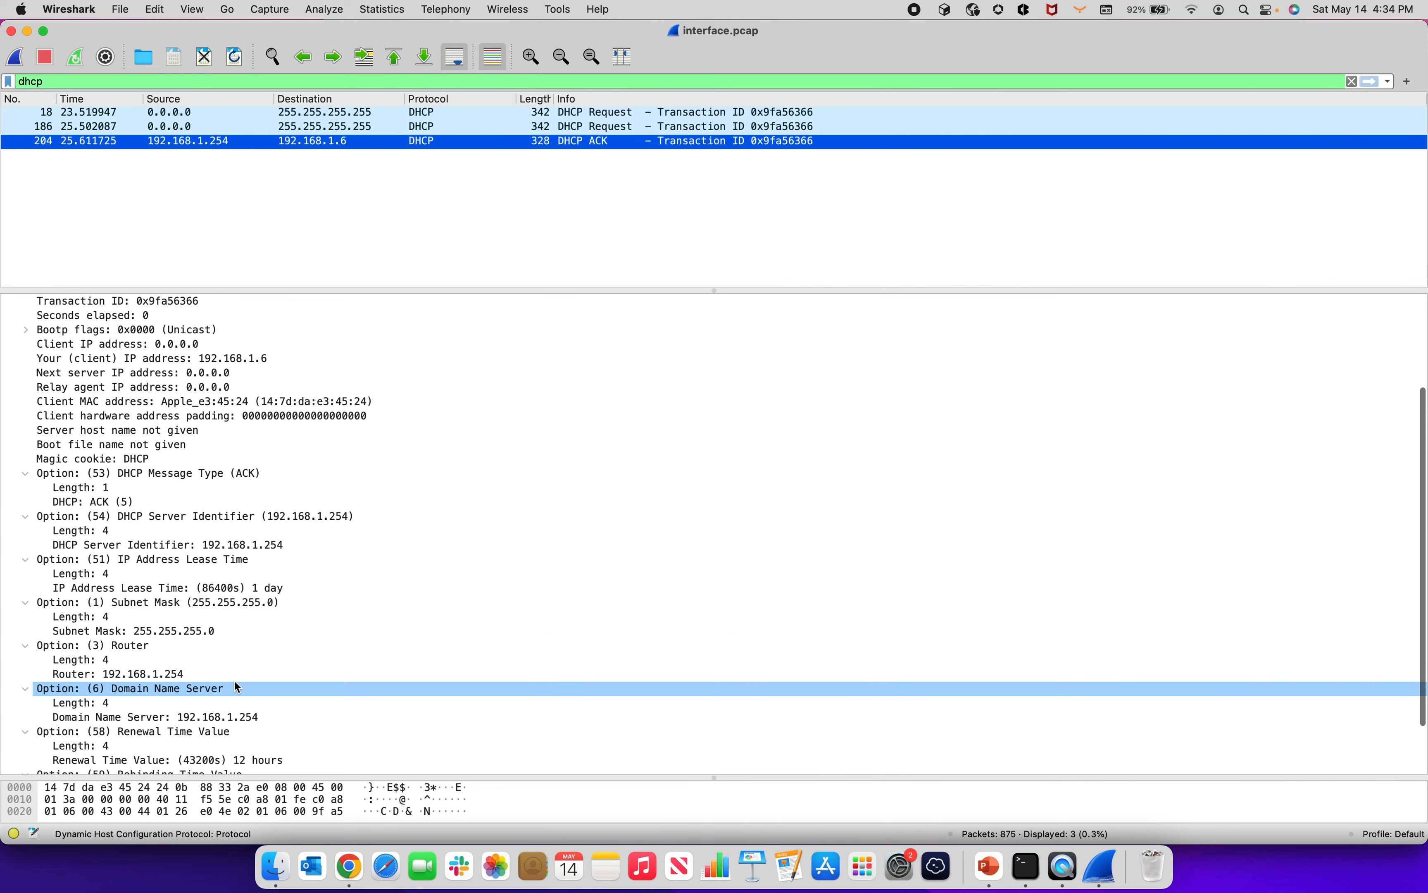
scroll(234, 681, "up", 7)
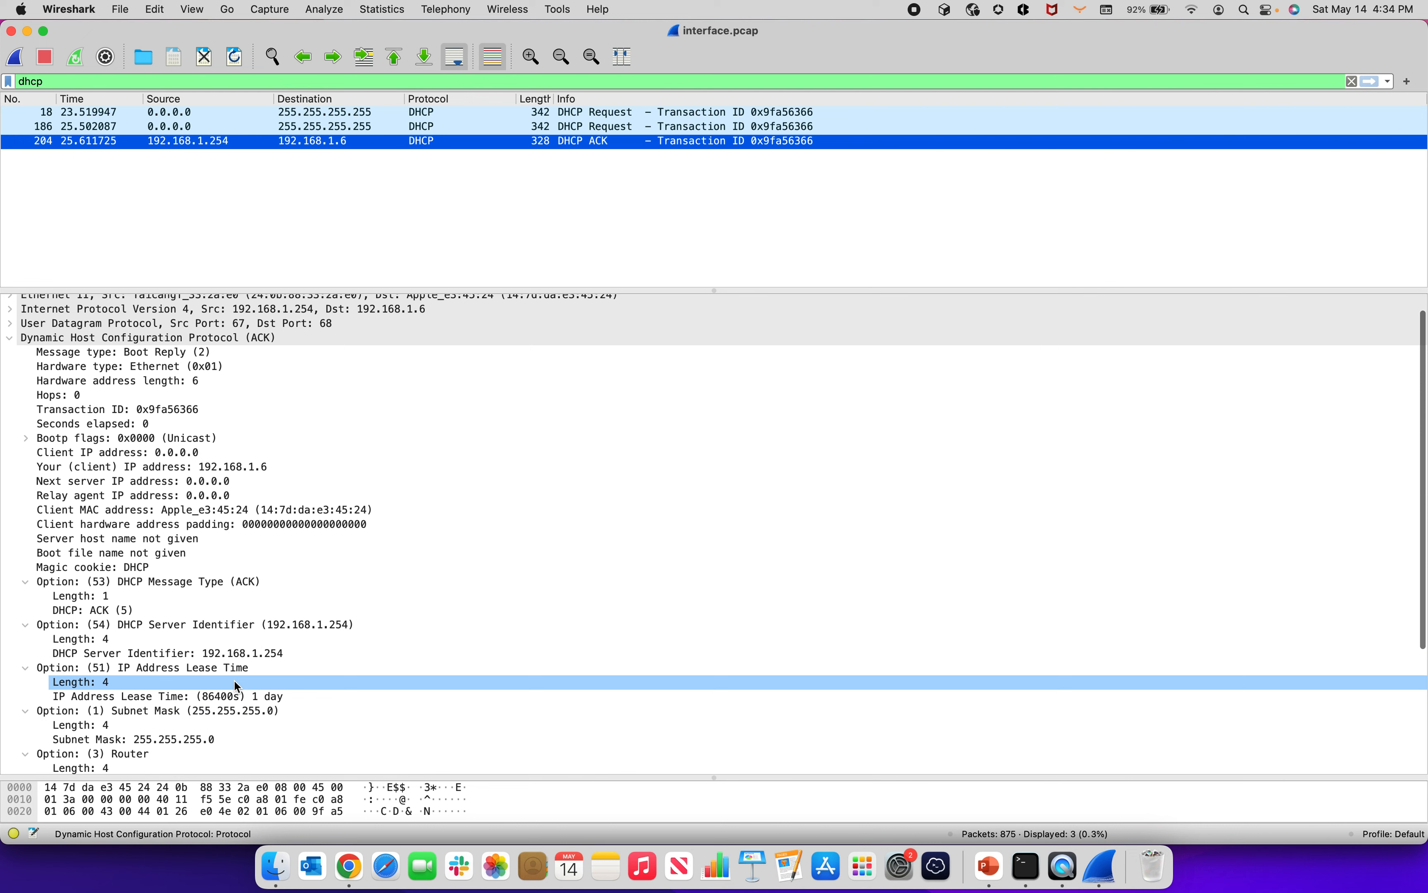